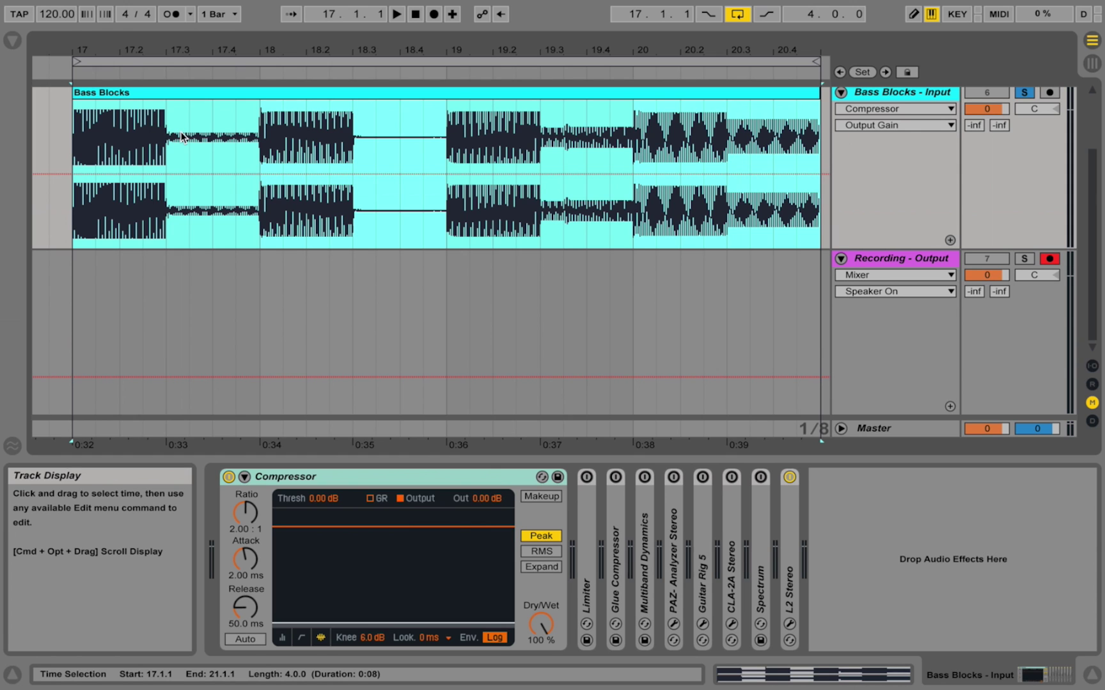
Play the Bass Blocks clip and inspect its quiet section from 2.3 to 3 in the sample editor, returning to the device chain.
key(space)
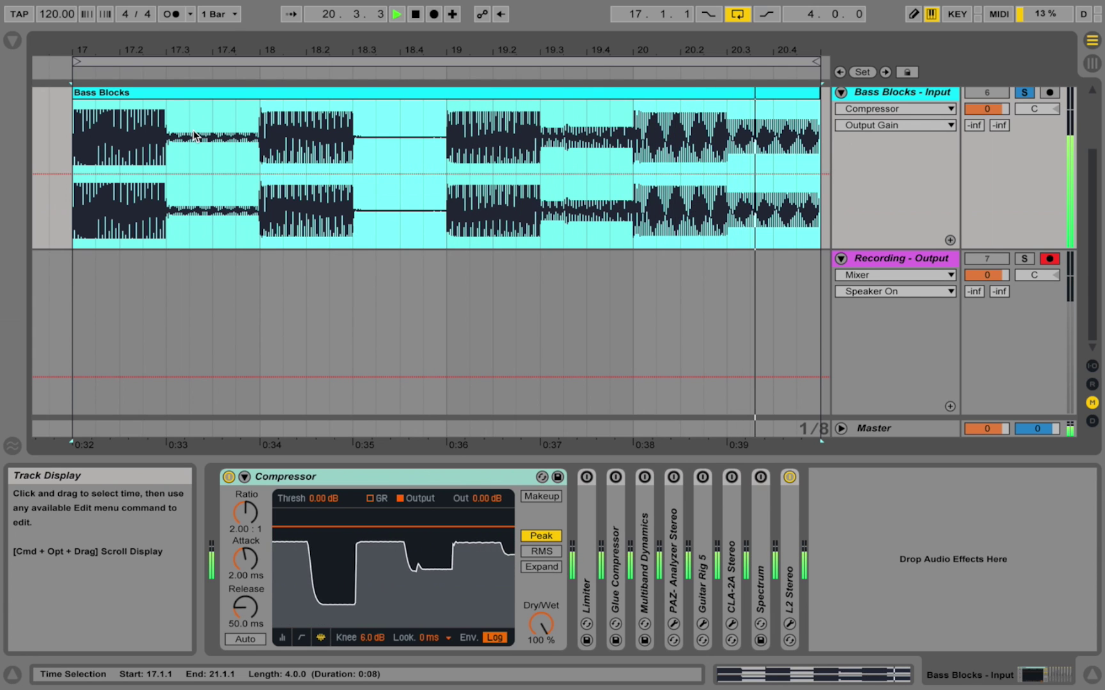
key(space)
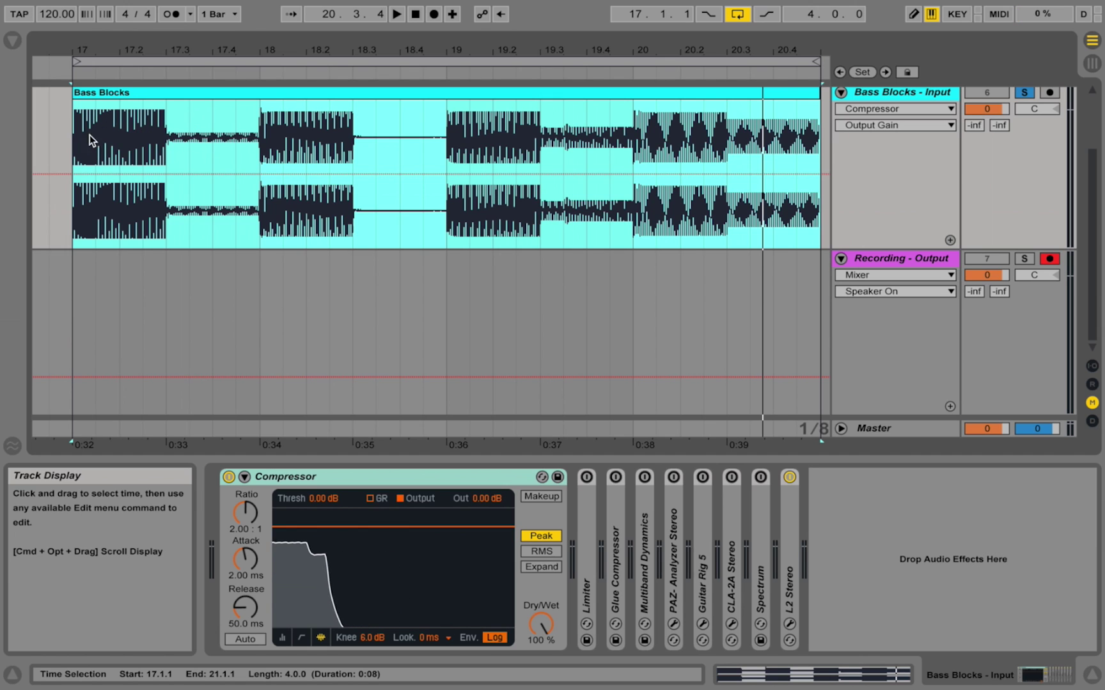
double_click(175, 95)
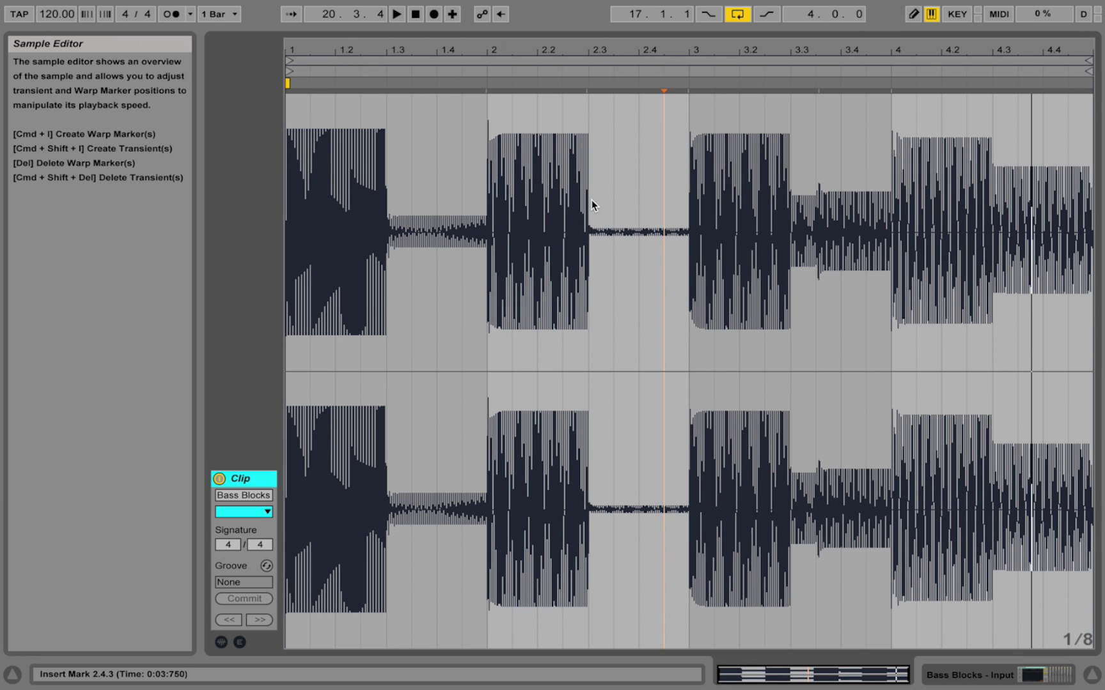
drag(591, 199, 697, 205)
double_click(619, 40)
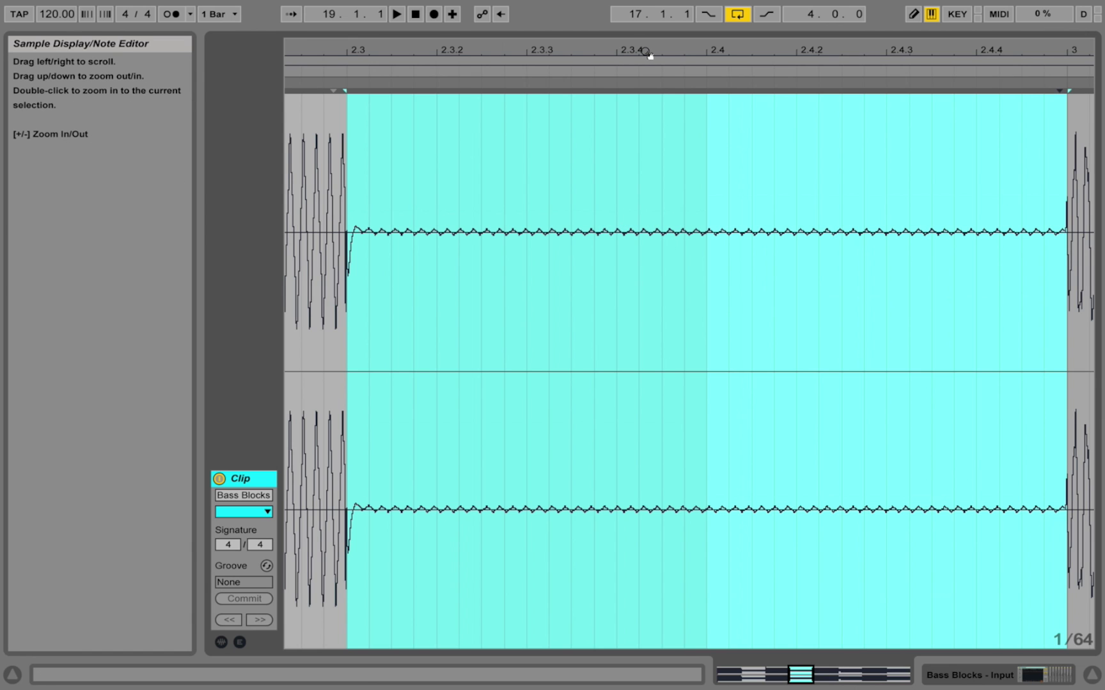
drag(646, 51, 559, 113)
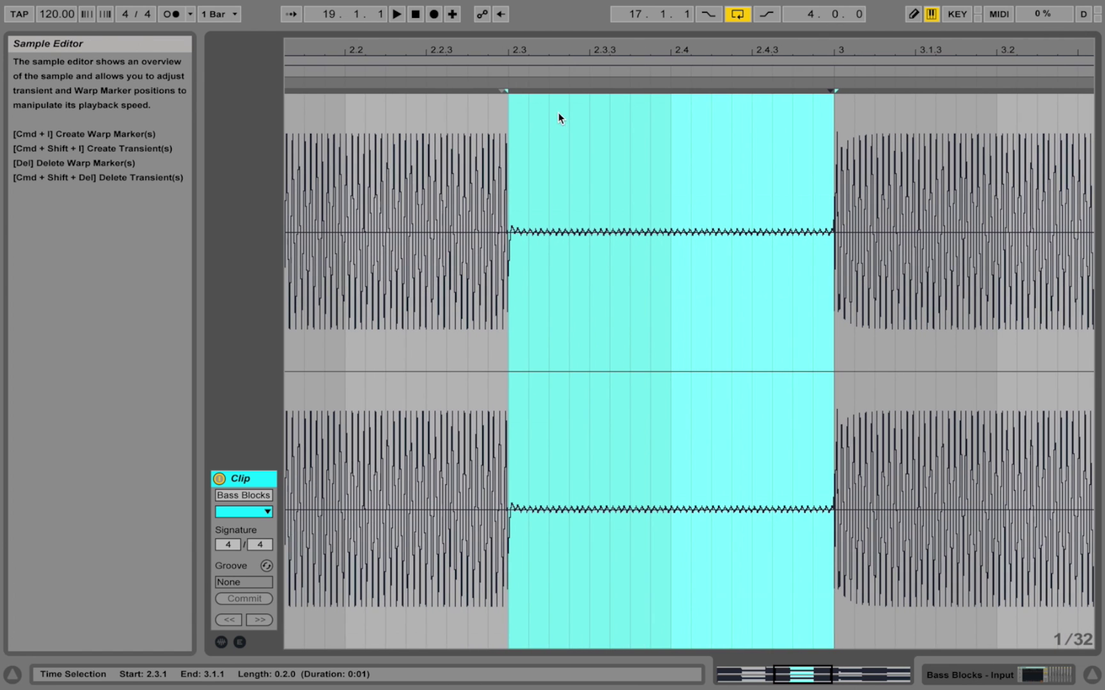
click(509, 139)
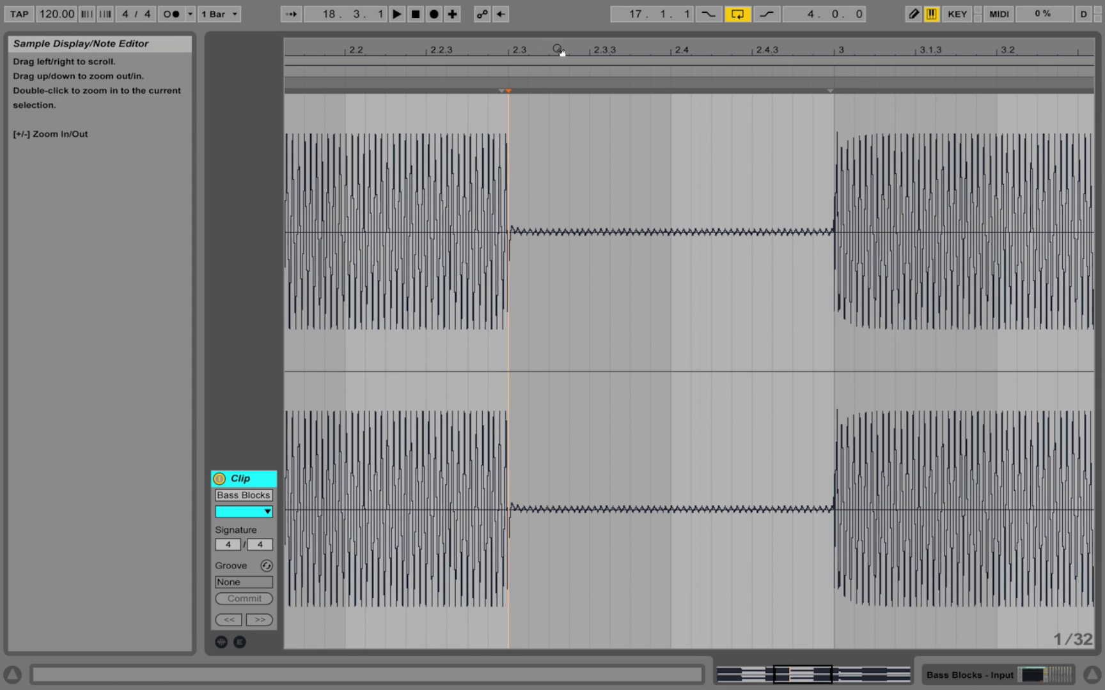
drag(794, 51, 791, 32)
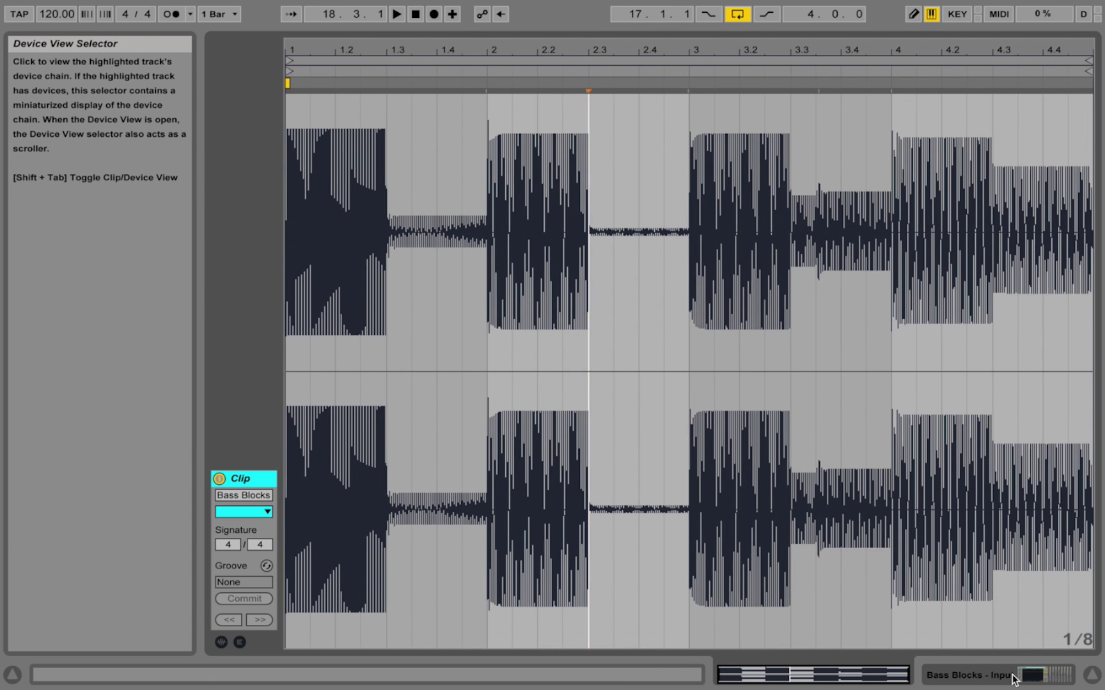
click(1013, 677)
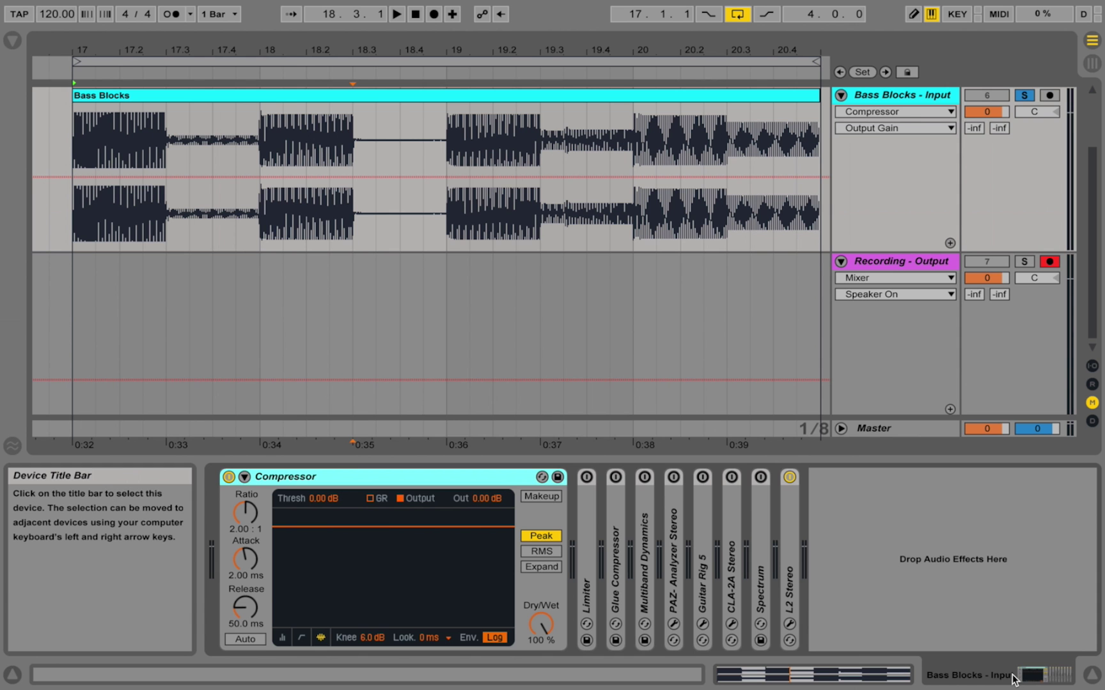
Record the uncompressed Bass Blocks signal onto the Recording - Output track.
click(868, 100)
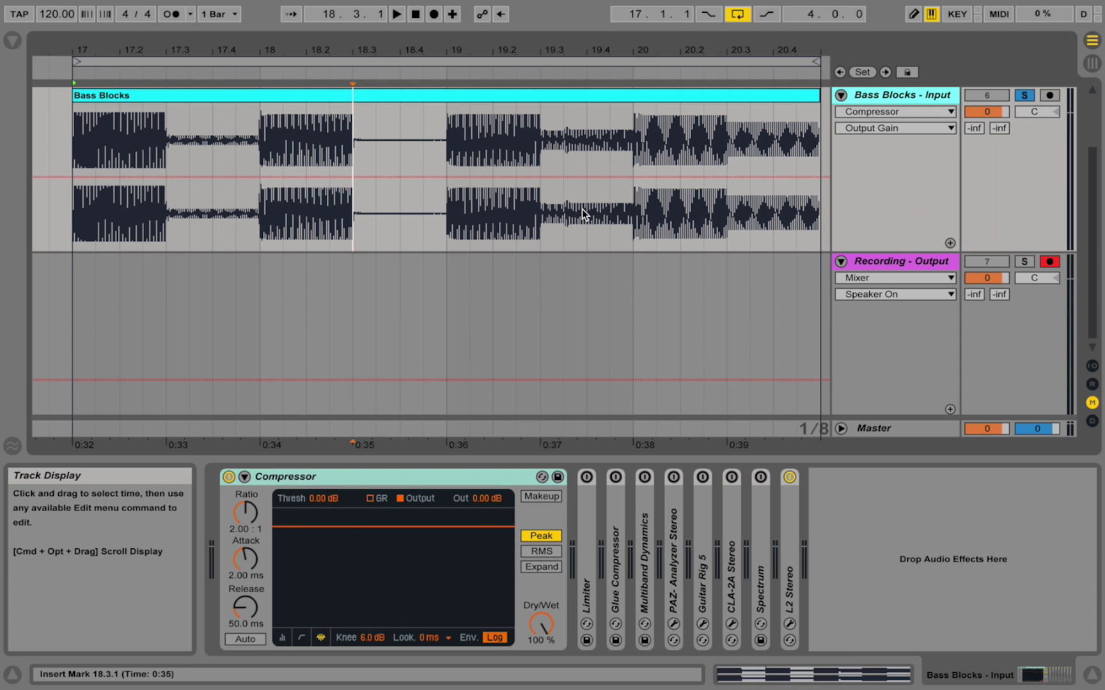
click(455, 474)
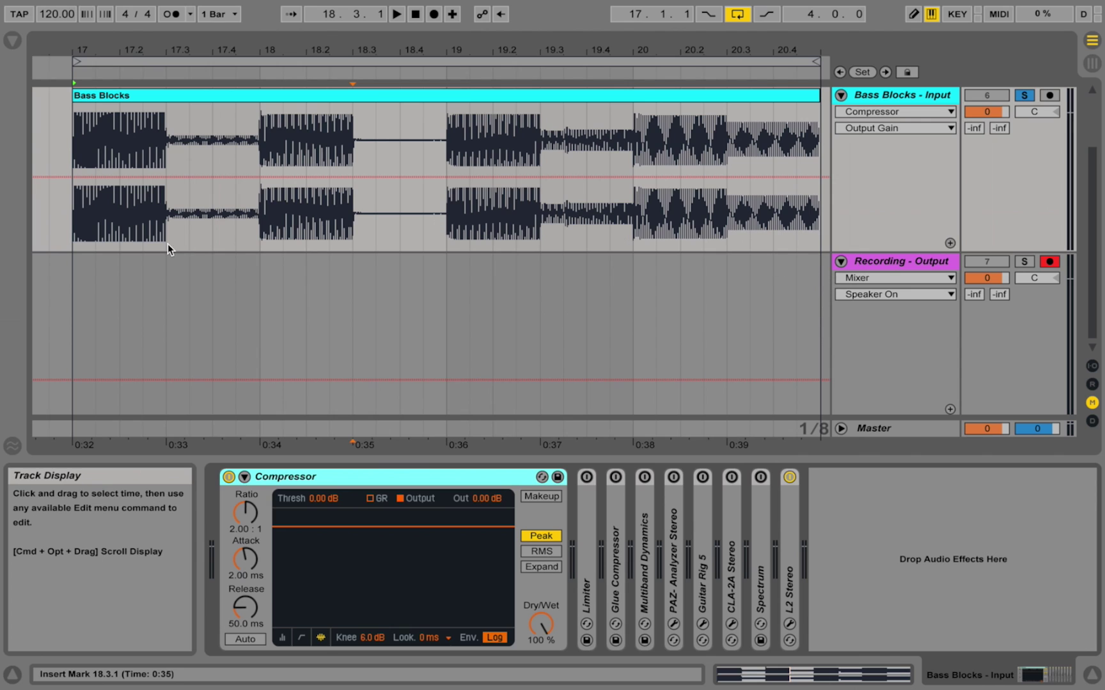
click(434, 16)
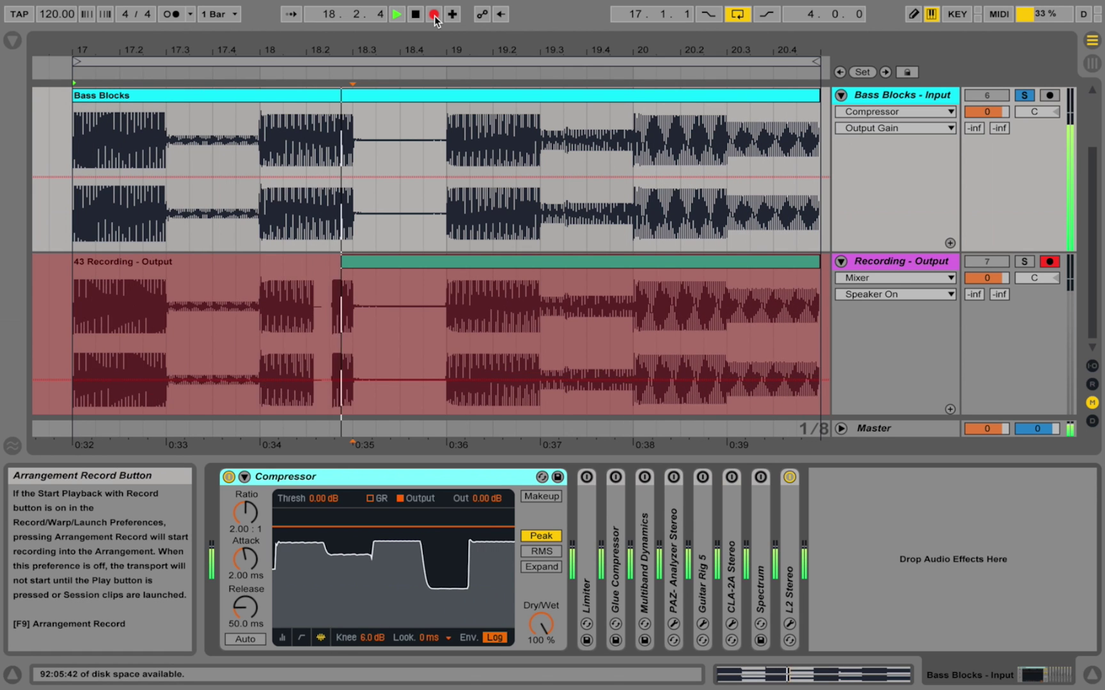
key(space)
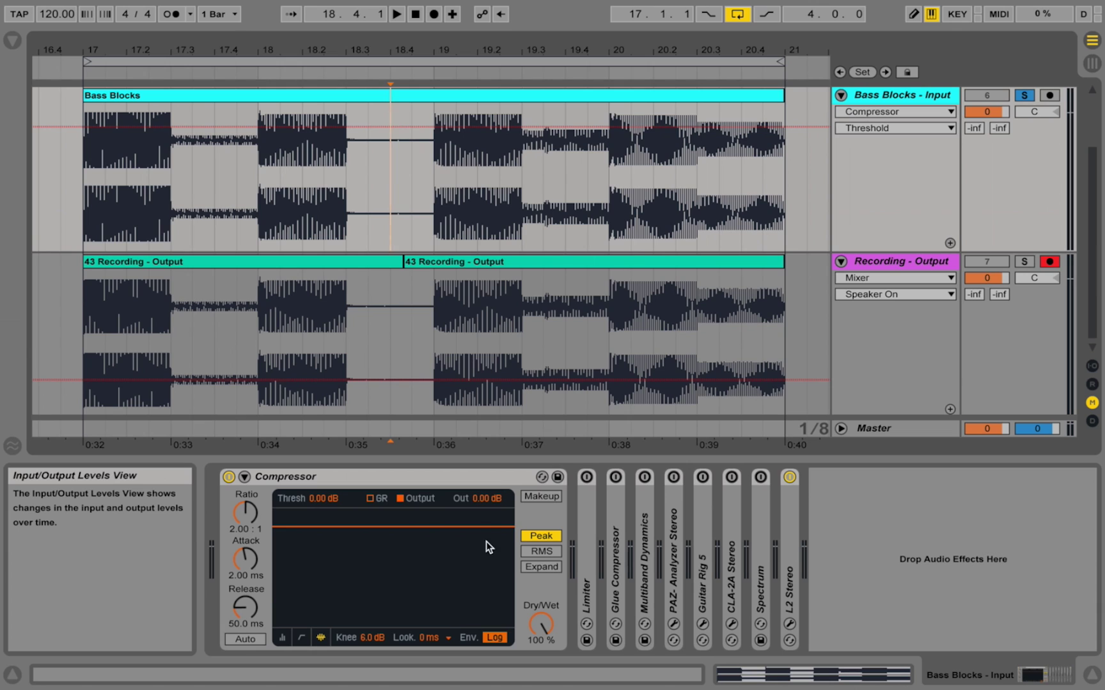
Lower the Compressor's threshold to -14.9 dB while recording the result onto the Recording - Output track.
click(323, 501)
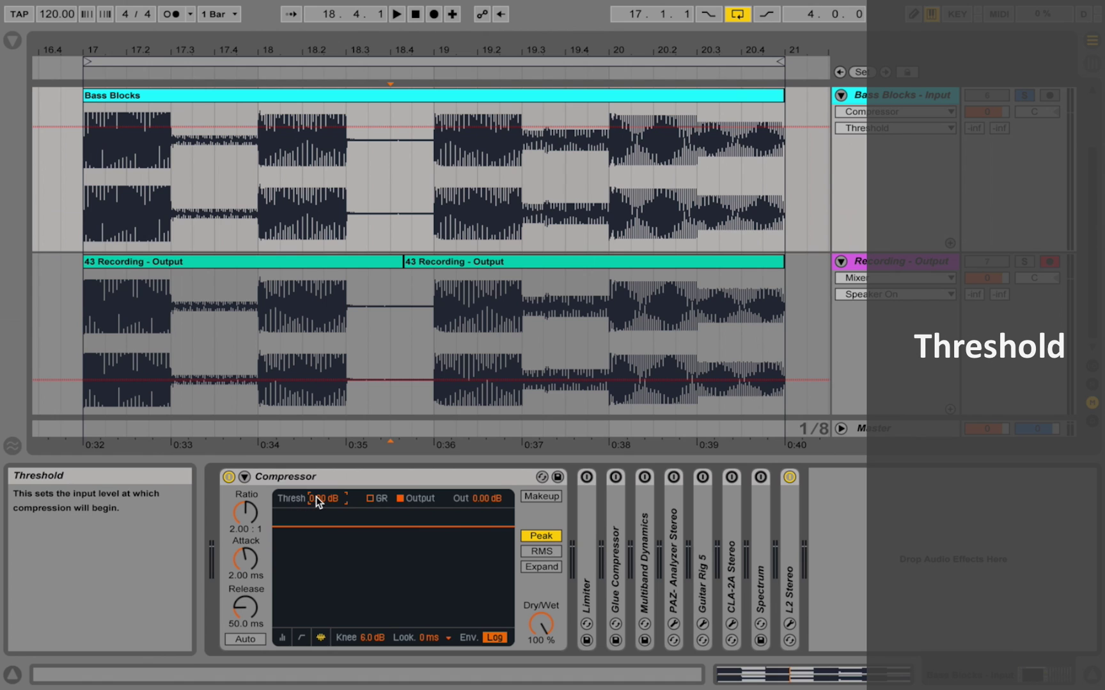
click(435, 14)
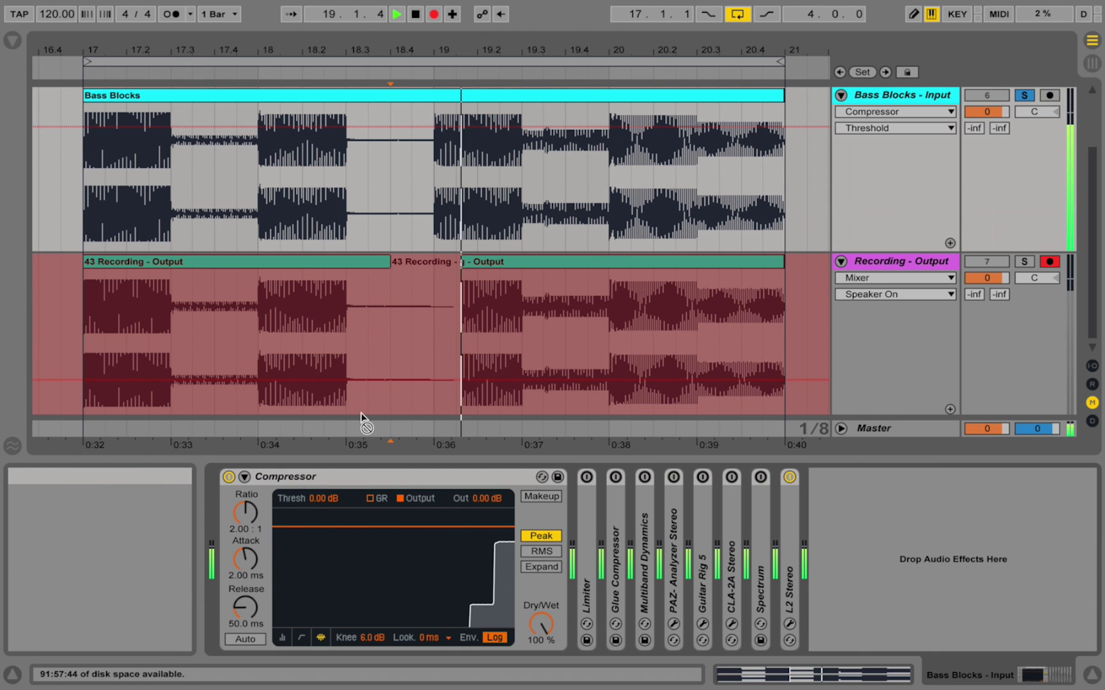
drag(323, 498, 323, 575)
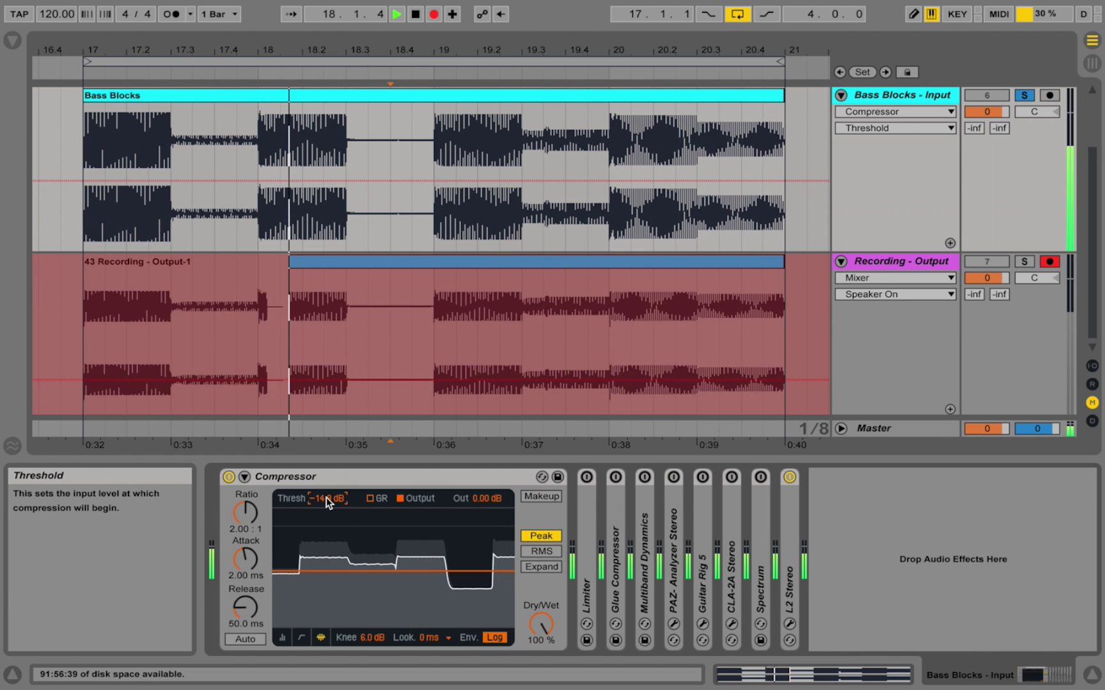
key(space)
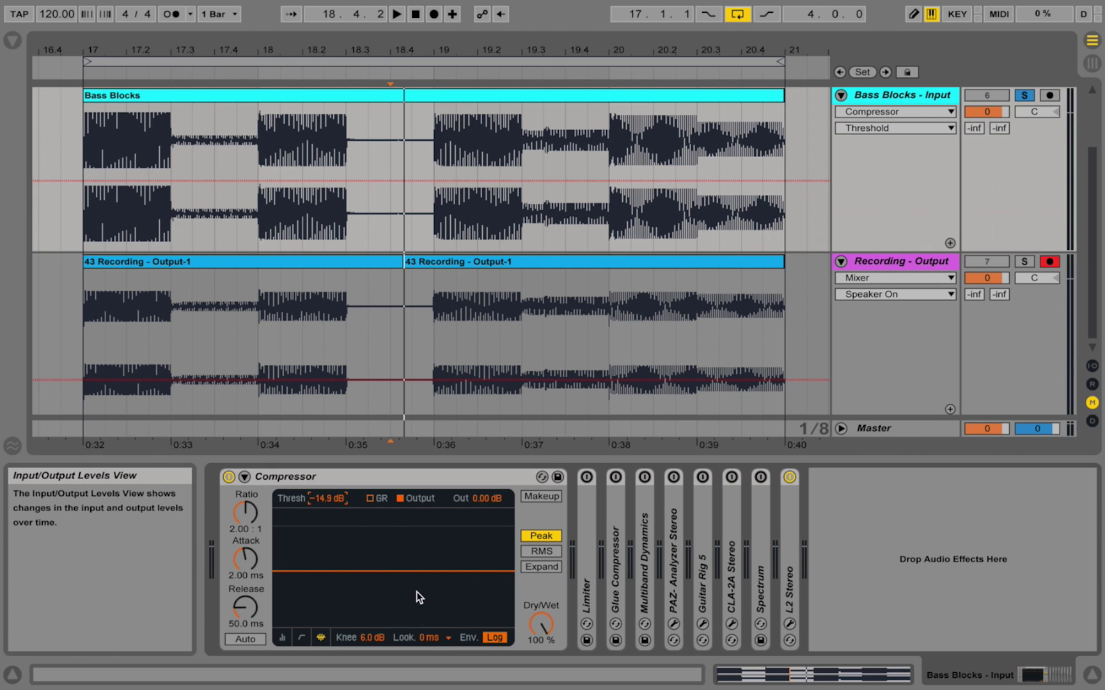
Play the Bass Blocks loop several times, stopping to examine input and output levels against the threshold in the Compressor display.
key(space)
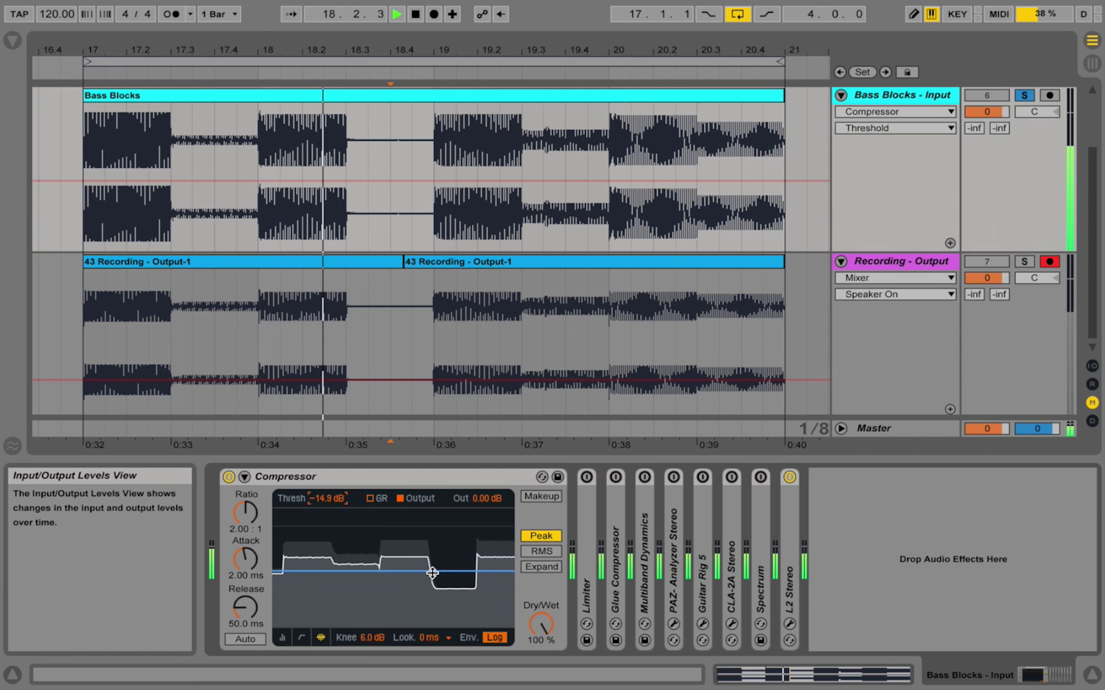
key(space)
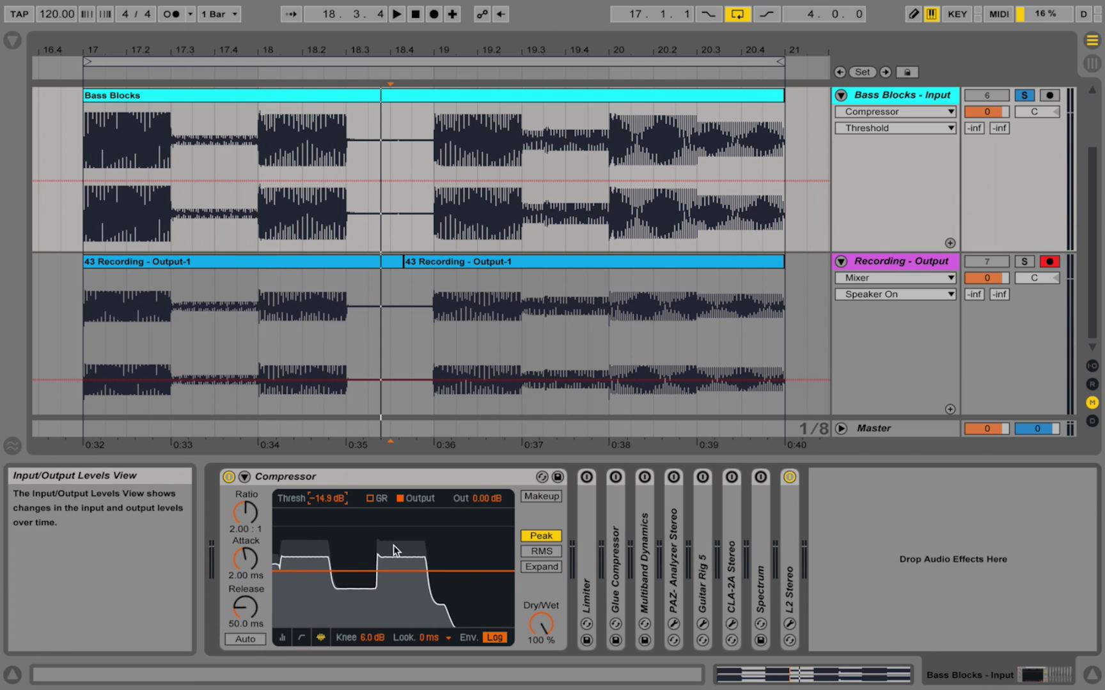
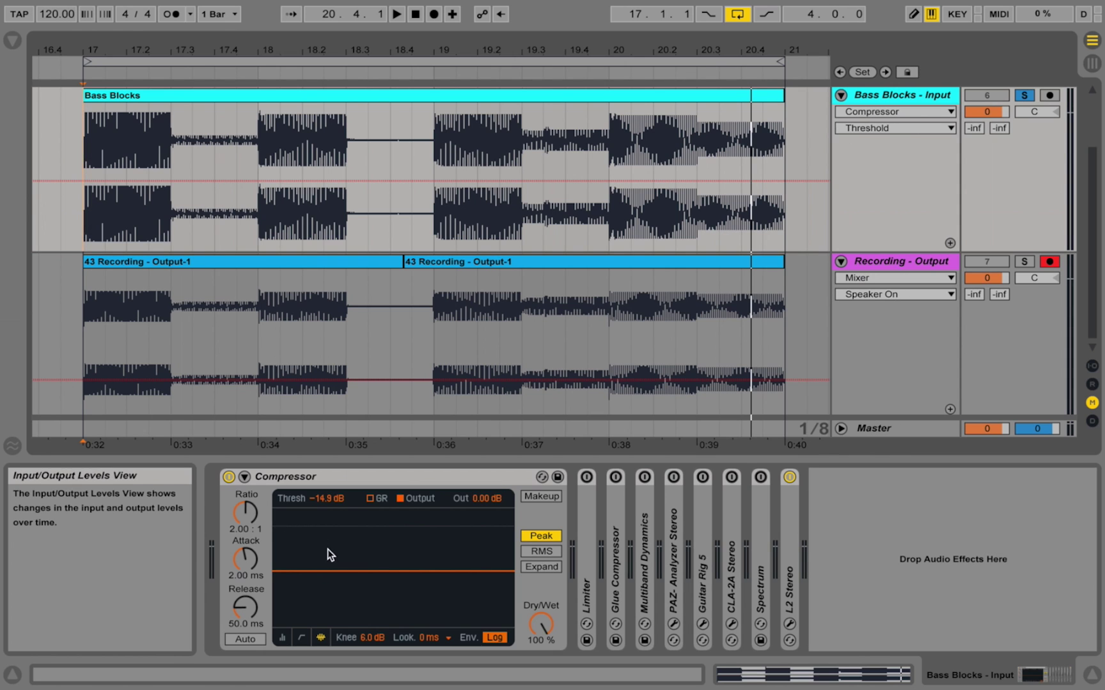
key(space)
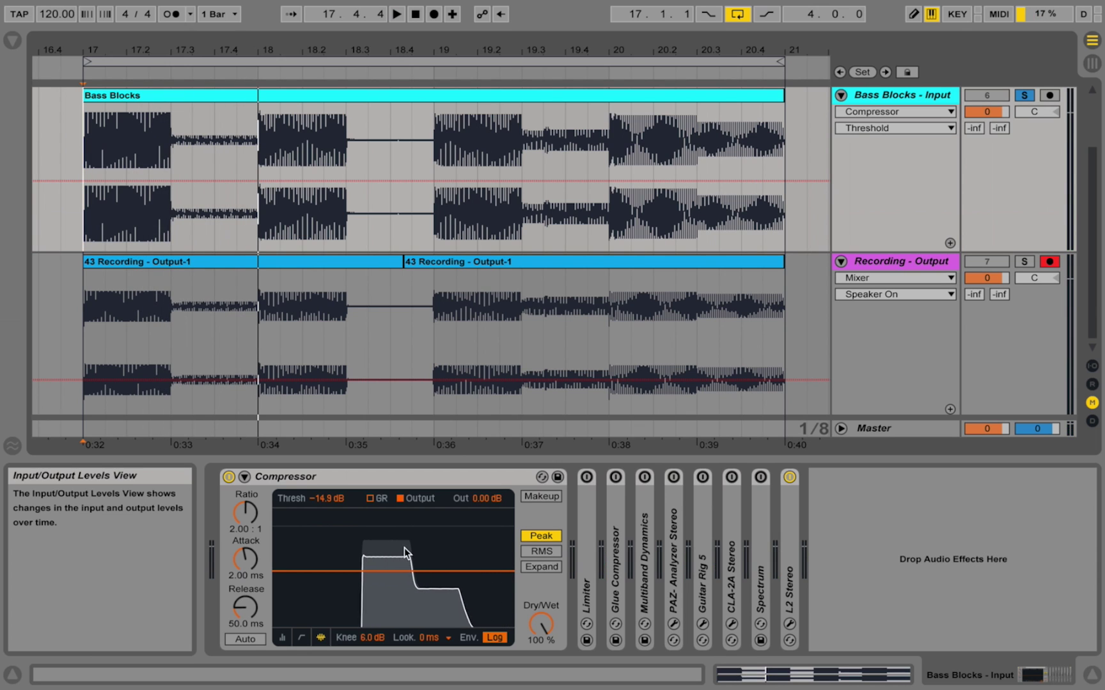
key(space)
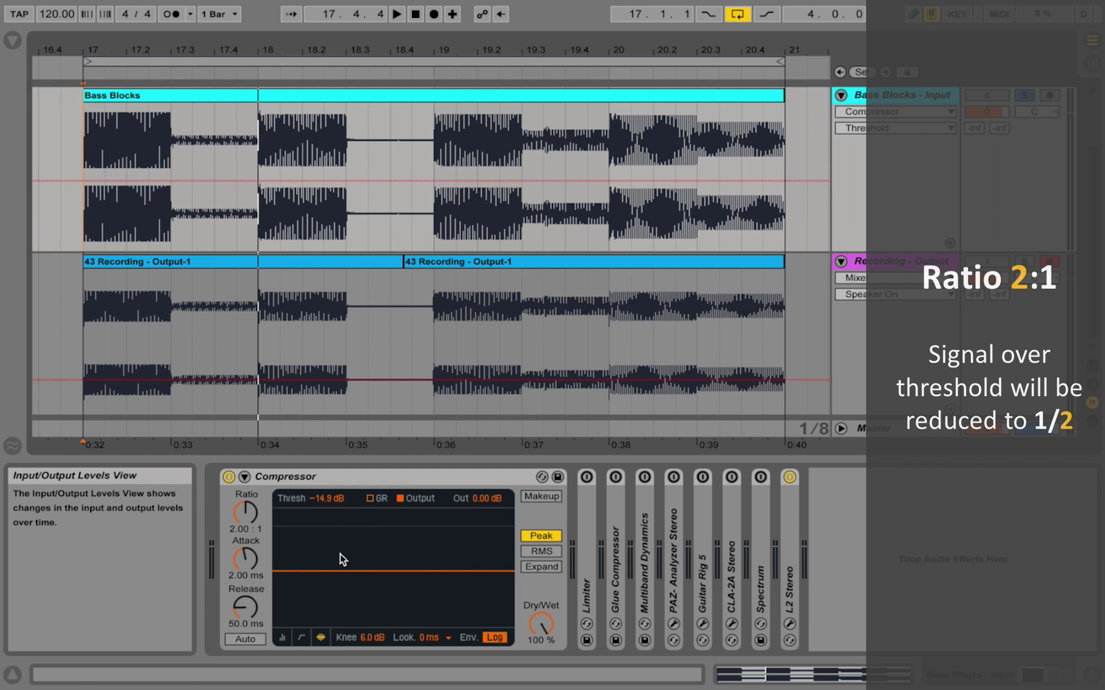
key(space)
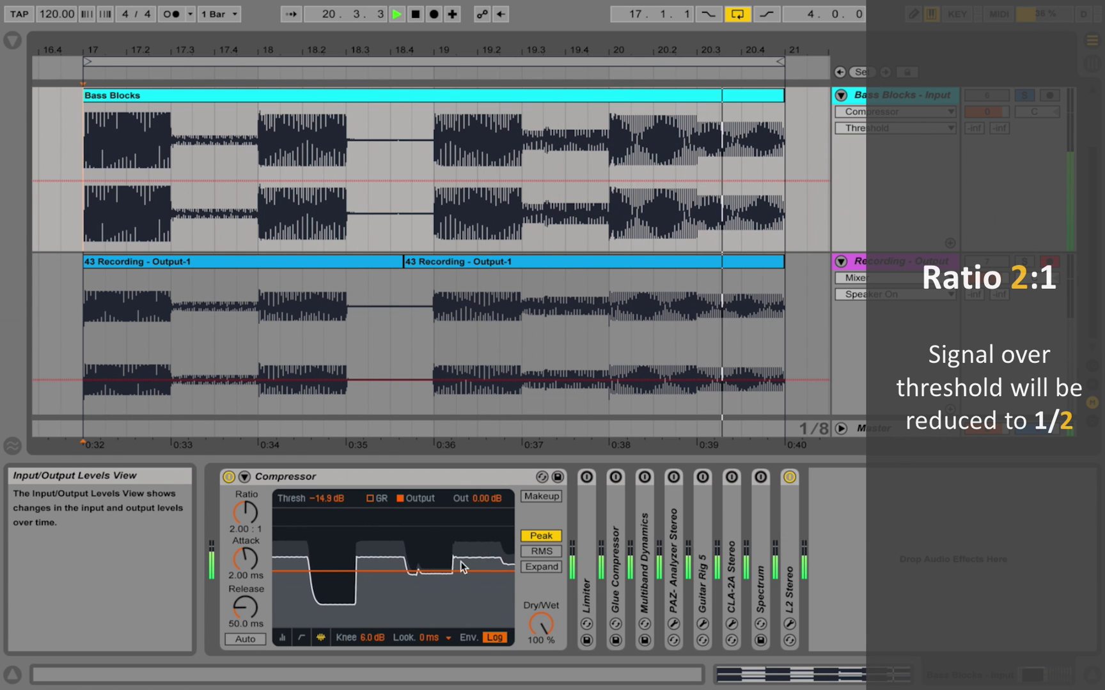
key(space)
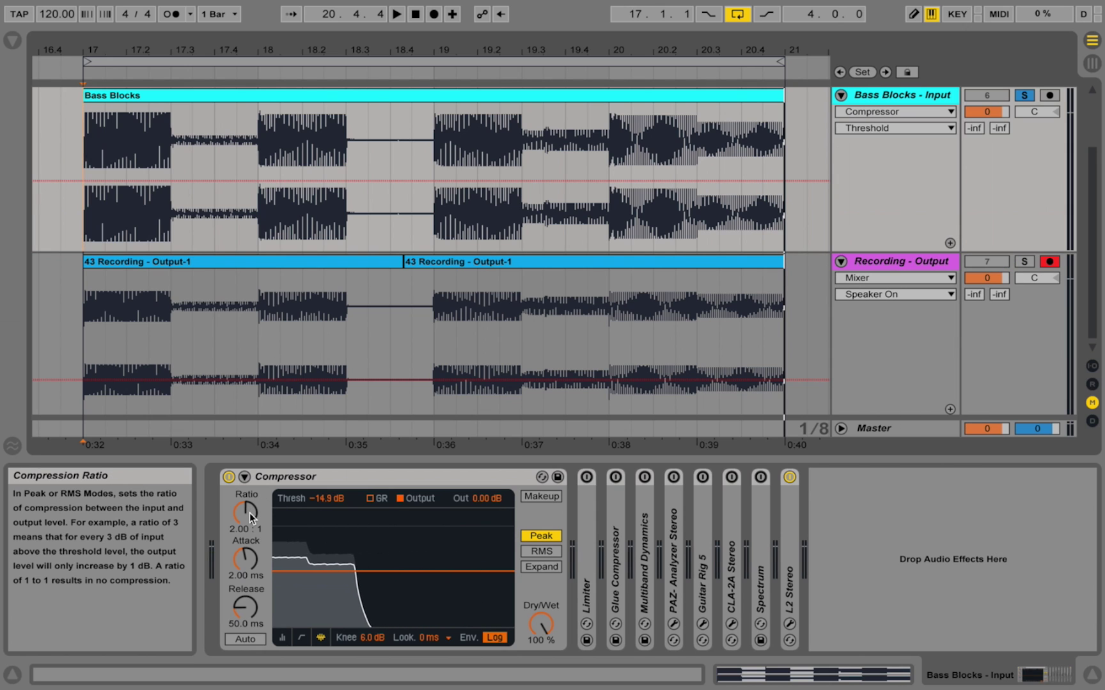
Set the Compressor's ratio to 1:1 and record the result onto the Recording - Output track.
click(250, 513)
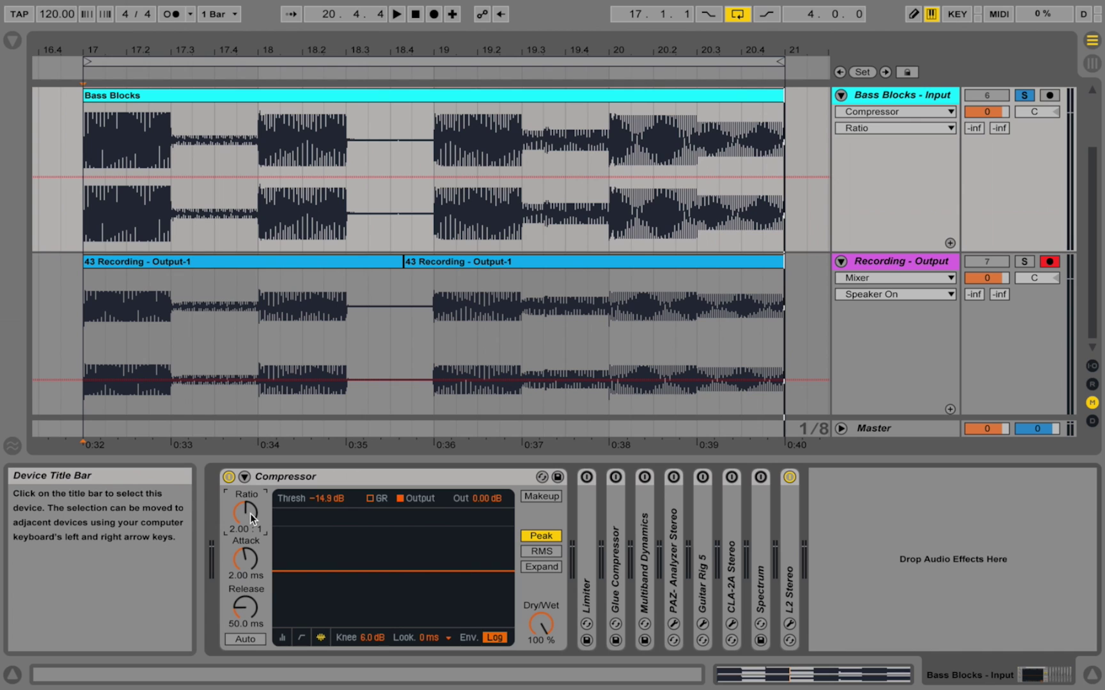
drag(245, 513, 245, 537)
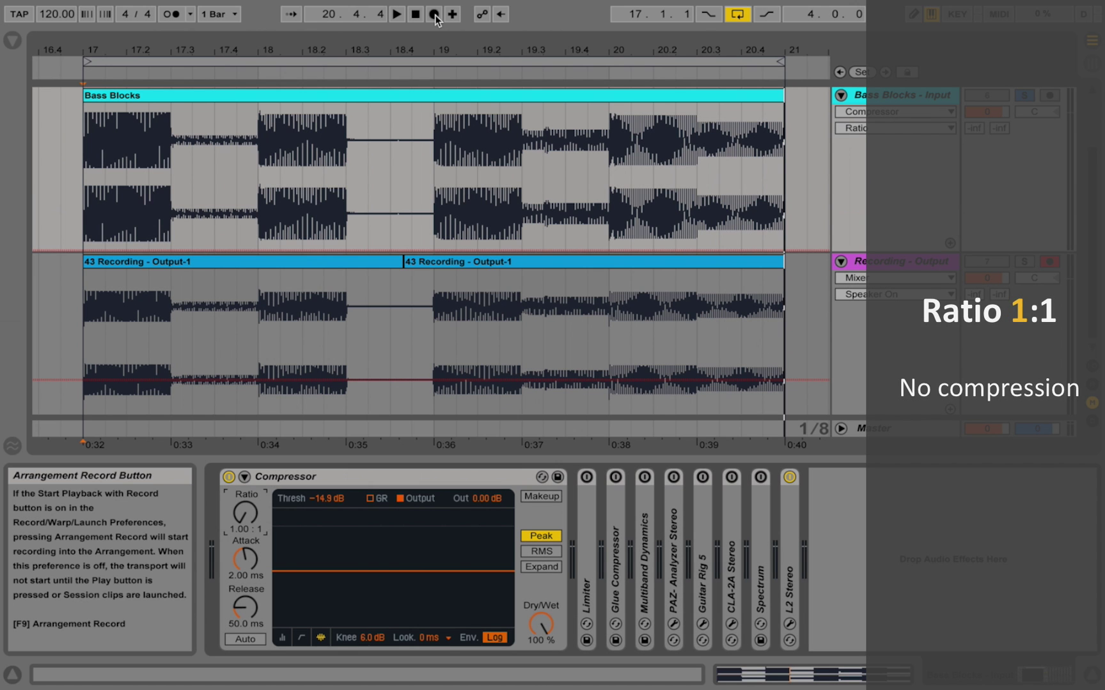
click(435, 15)
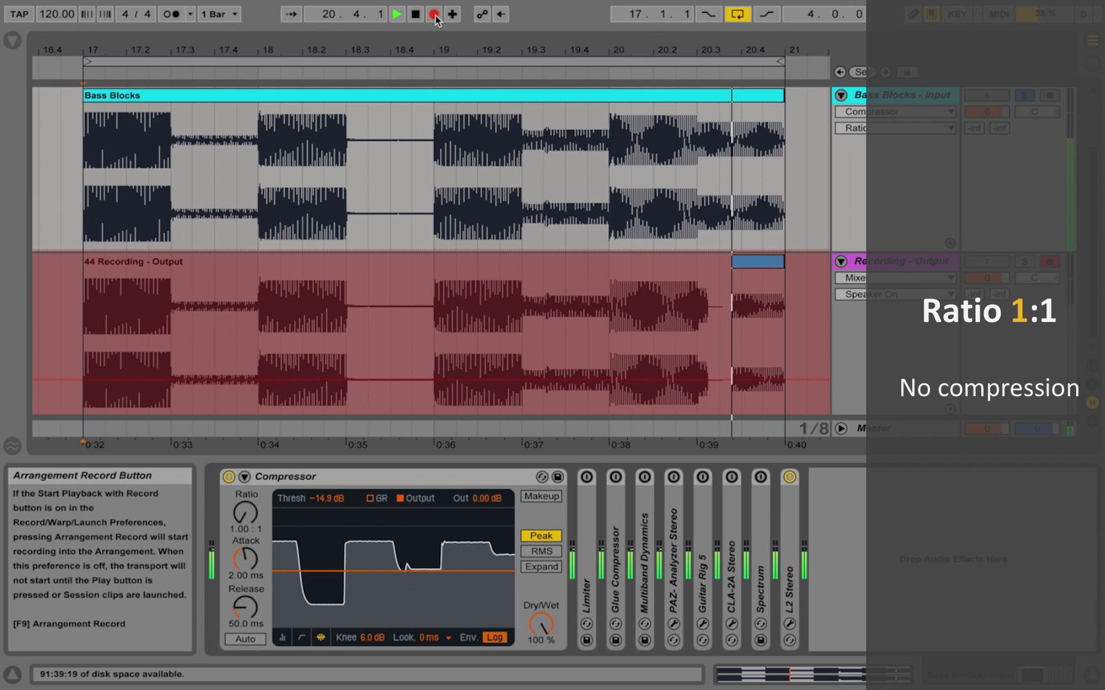
click(435, 15)
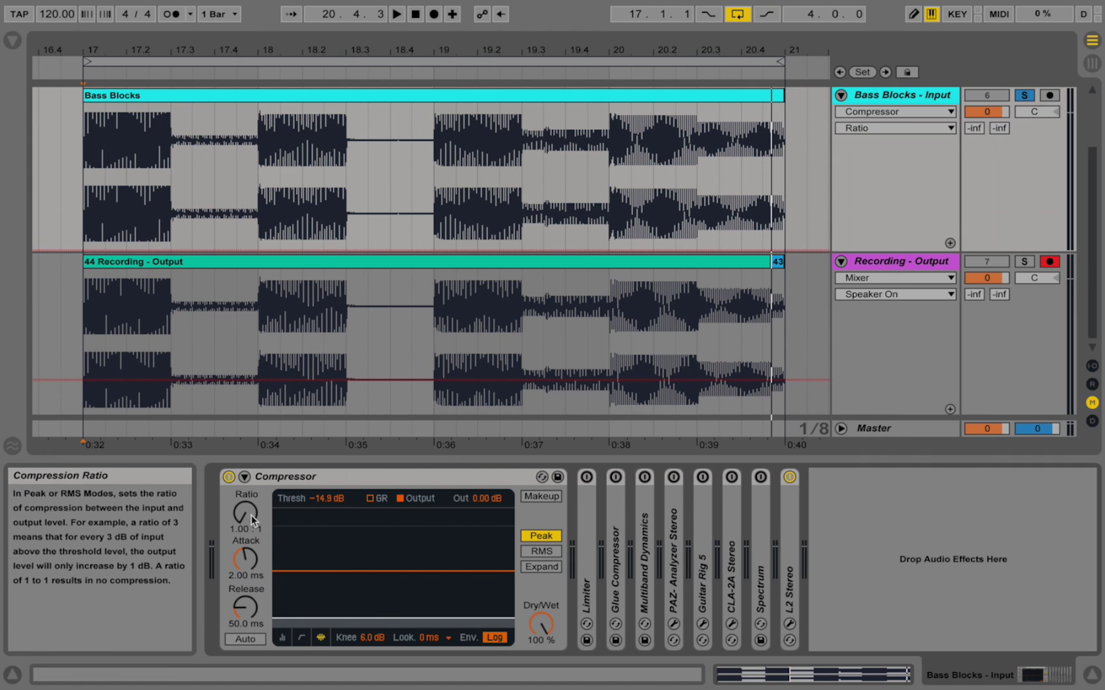
Set the Compressor's ratio to 4:1 and record the result onto the Recording - Output track.
drag(247, 515, 246, 473)
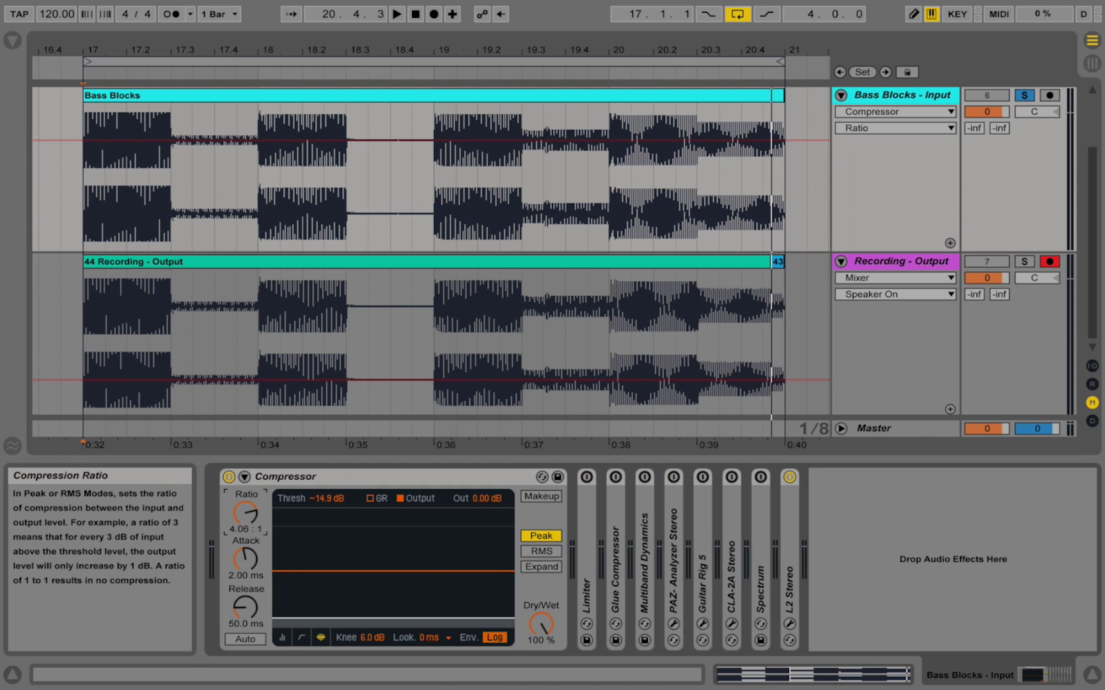
drag(242, 532, 239, 529)
text(4)
key(Return)
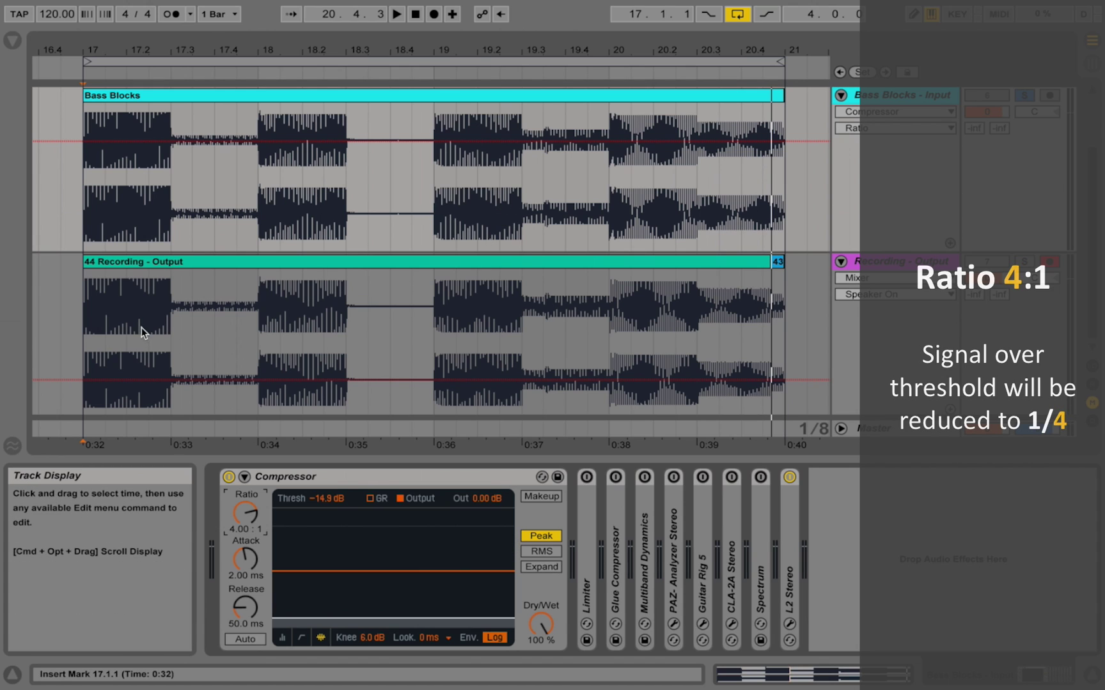
click(434, 15)
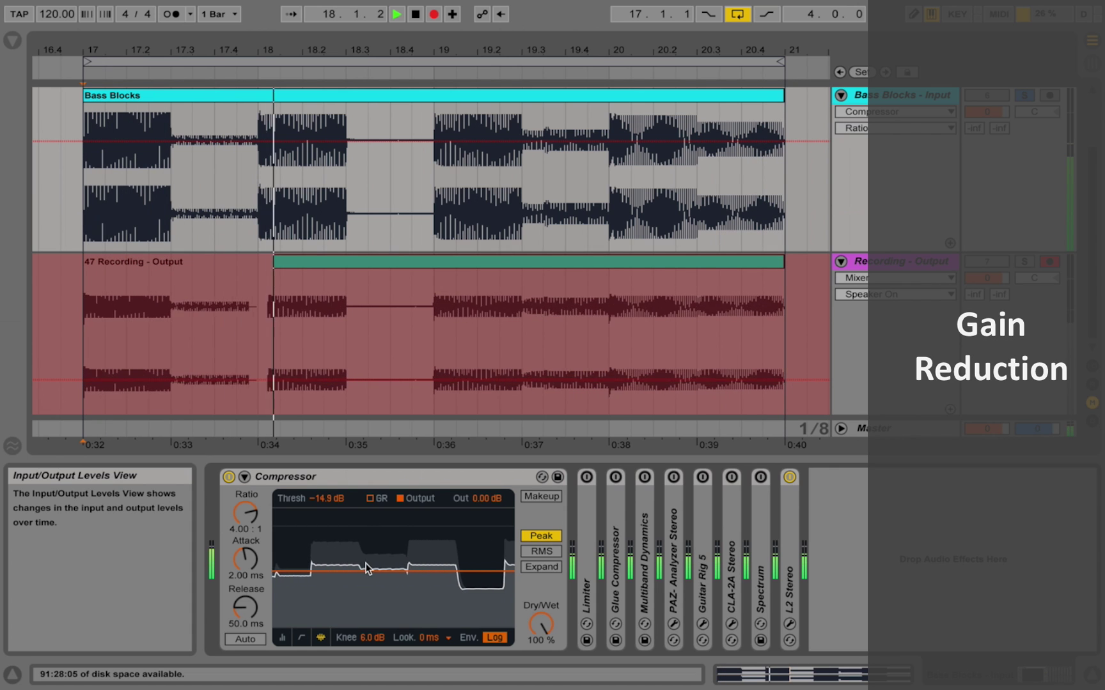
key(F9)
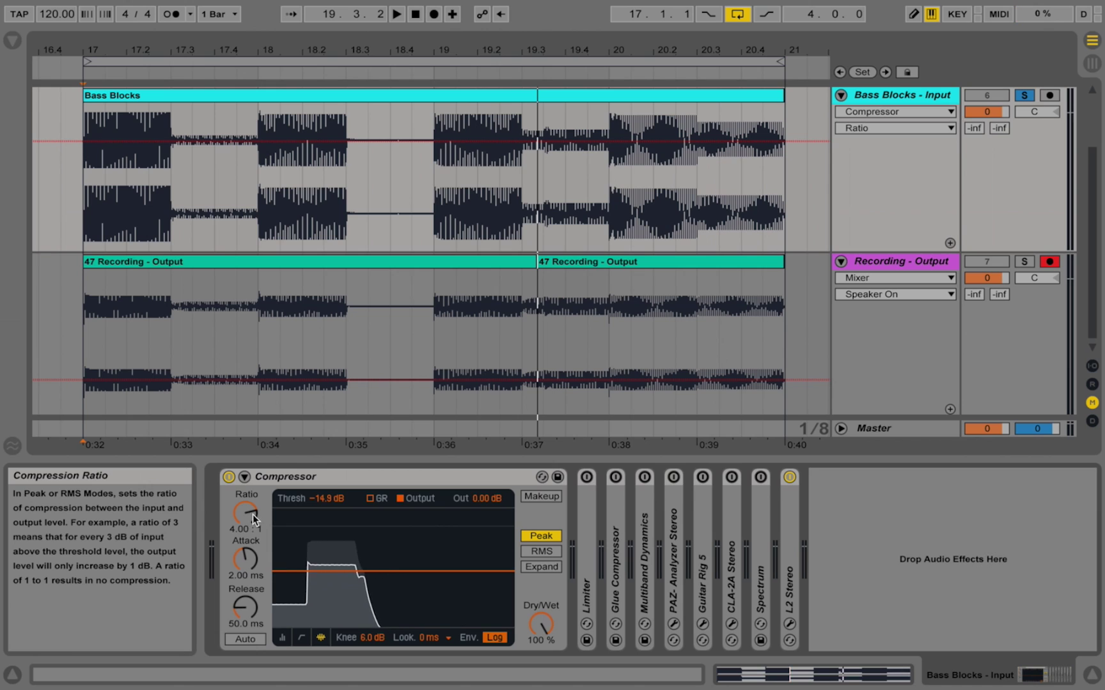
Set the Compressor's ratio to 10:1 and play the Bass Blocks loop to check the gain reduction.
drag(249, 519, 250, 493)
text(10)
key(Return)
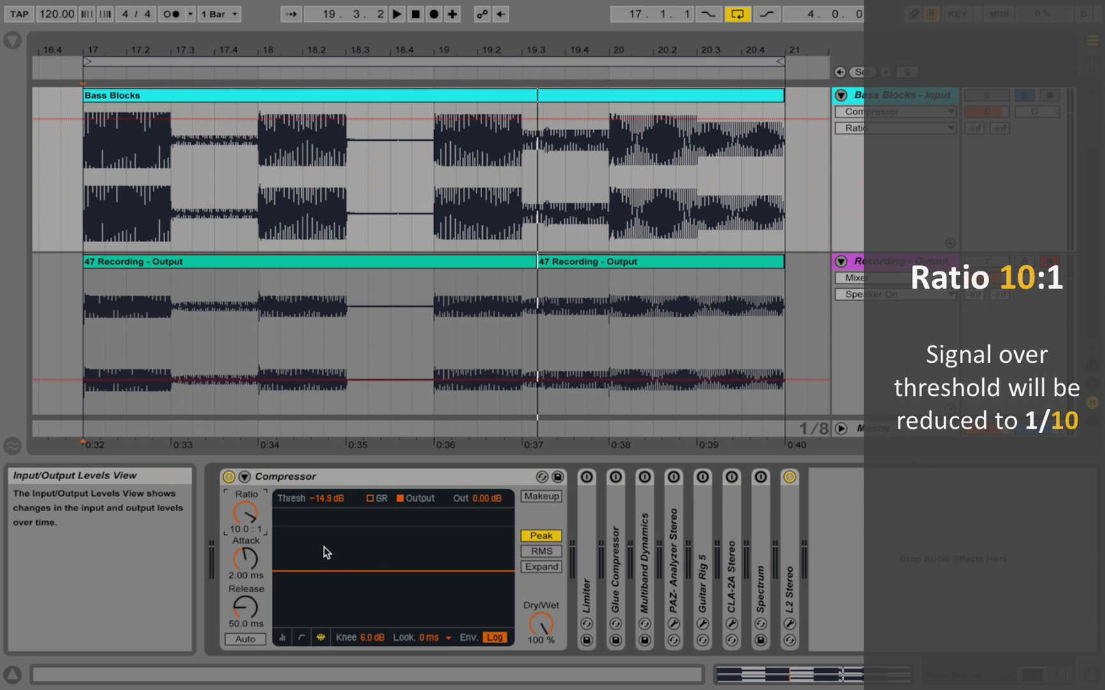
key(space)
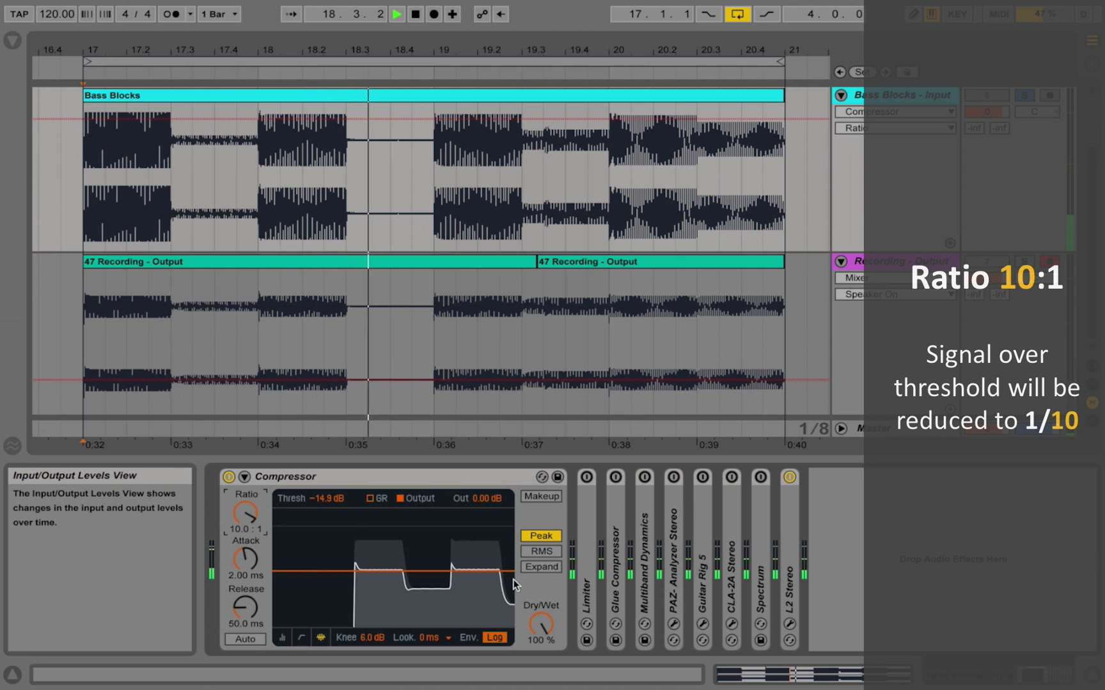
key(space)
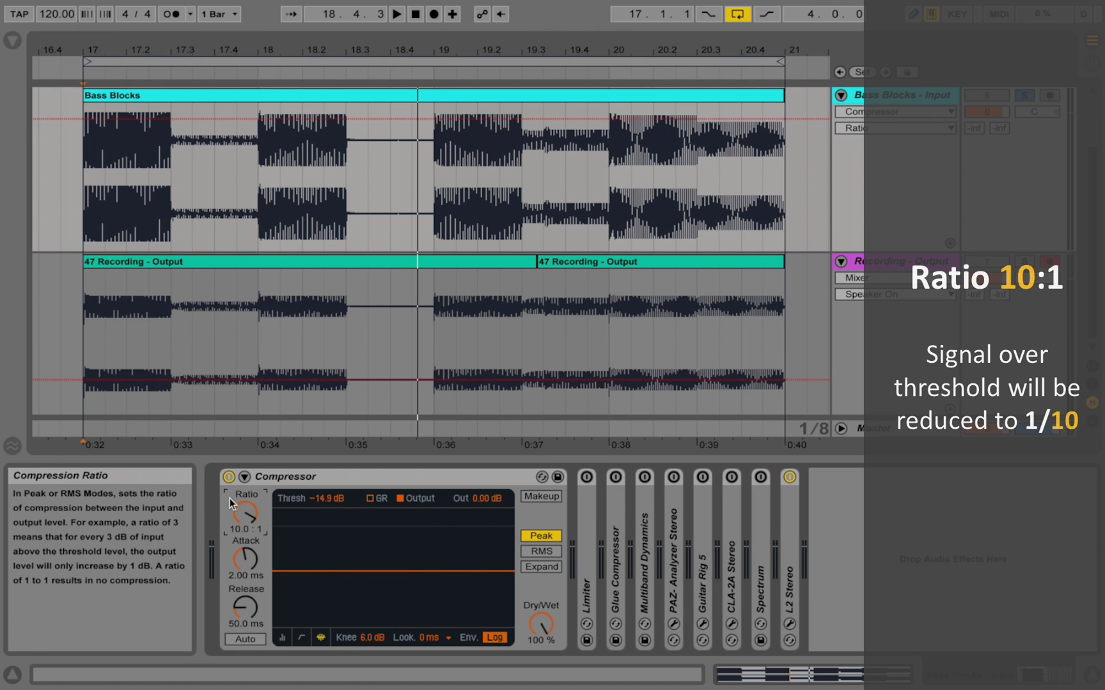
Raise the Compressor's ratio to inf:1.
drag(245, 513, 245, 477)
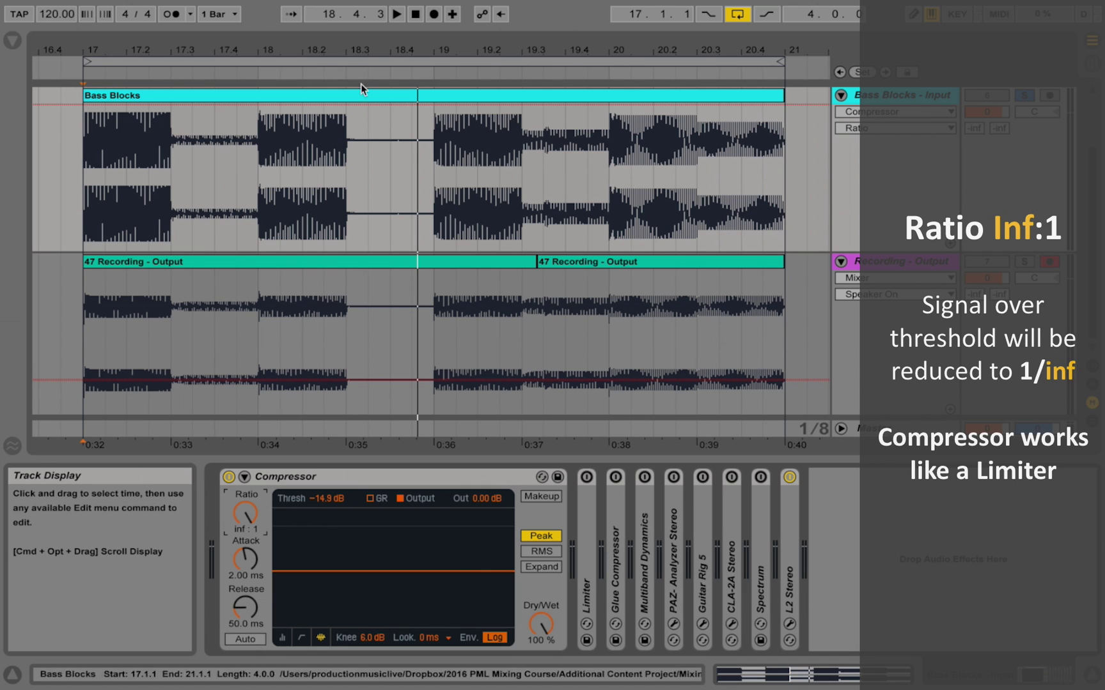
Record the compressed Bass Blocks loop at the inf:1 ratio onto the Recording - Output track.
click(433, 14)
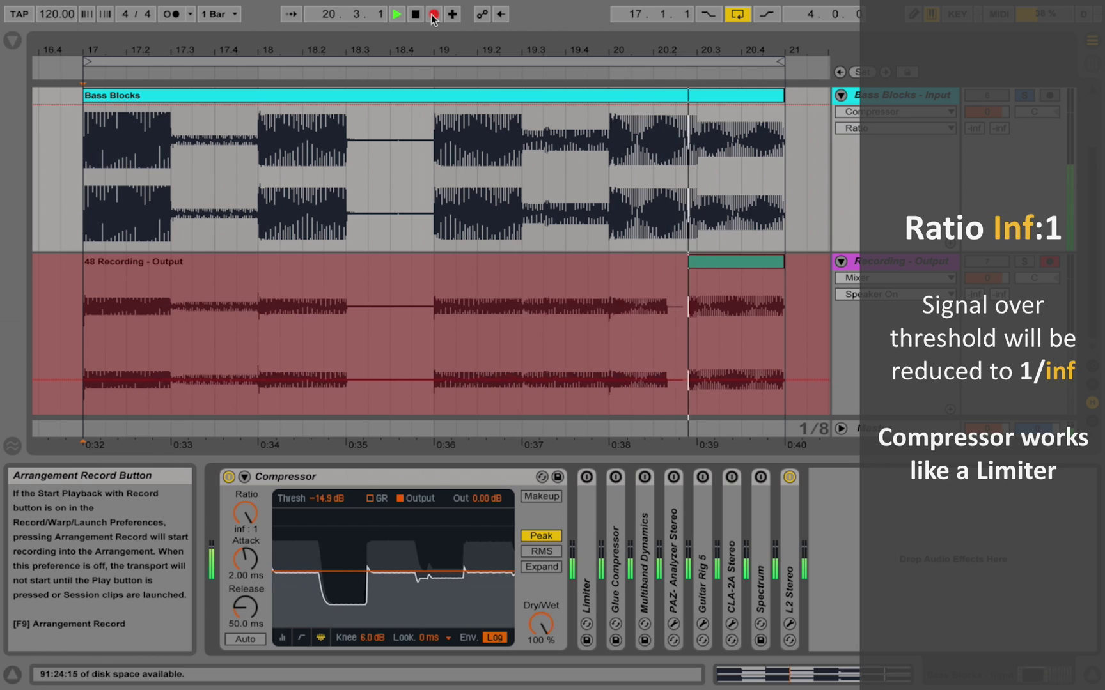
key(space)
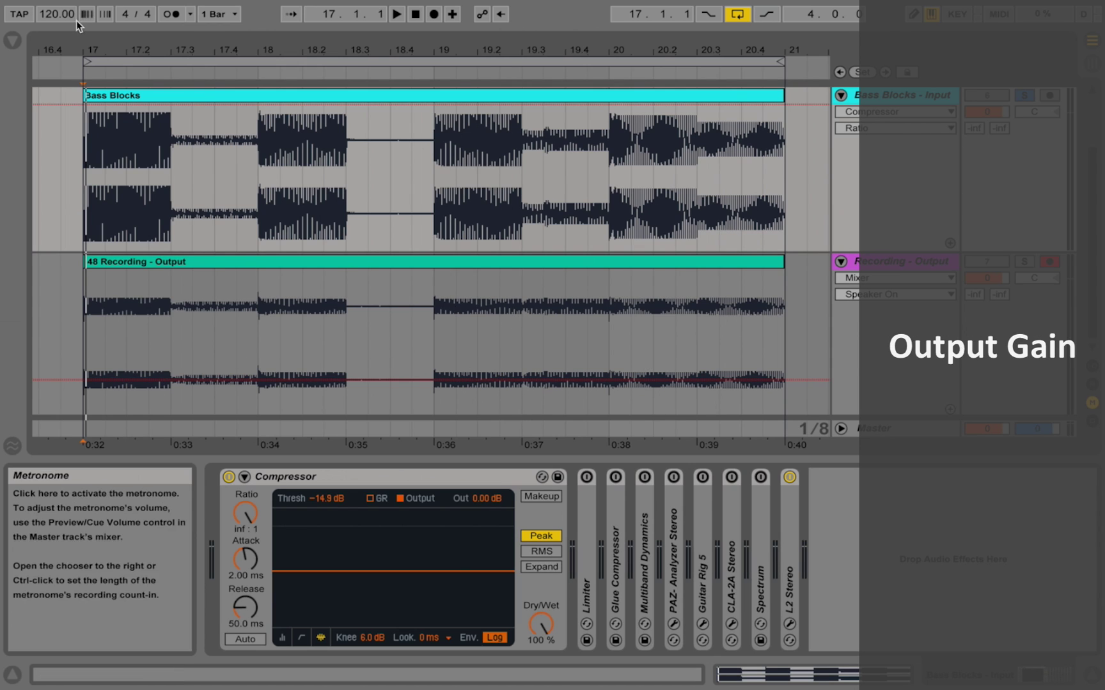
Insert a Utility device directly after the Compressor on the Bass Blocks - Input track.
click(12, 40)
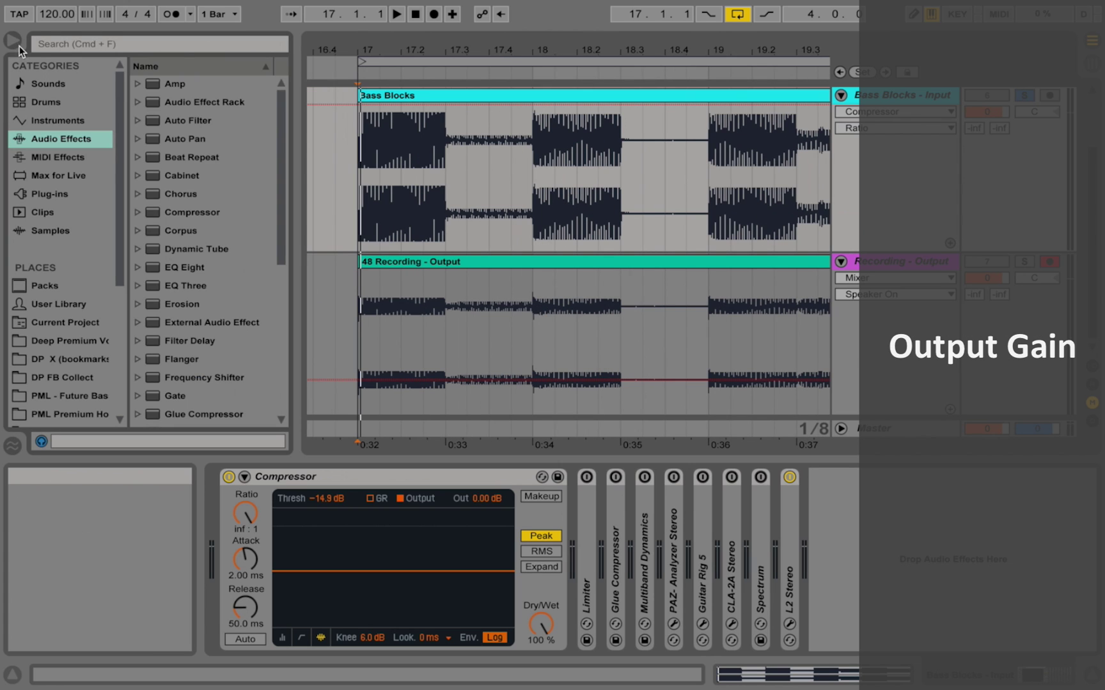
scroll(201, 210, down, 5)
click(200, 217)
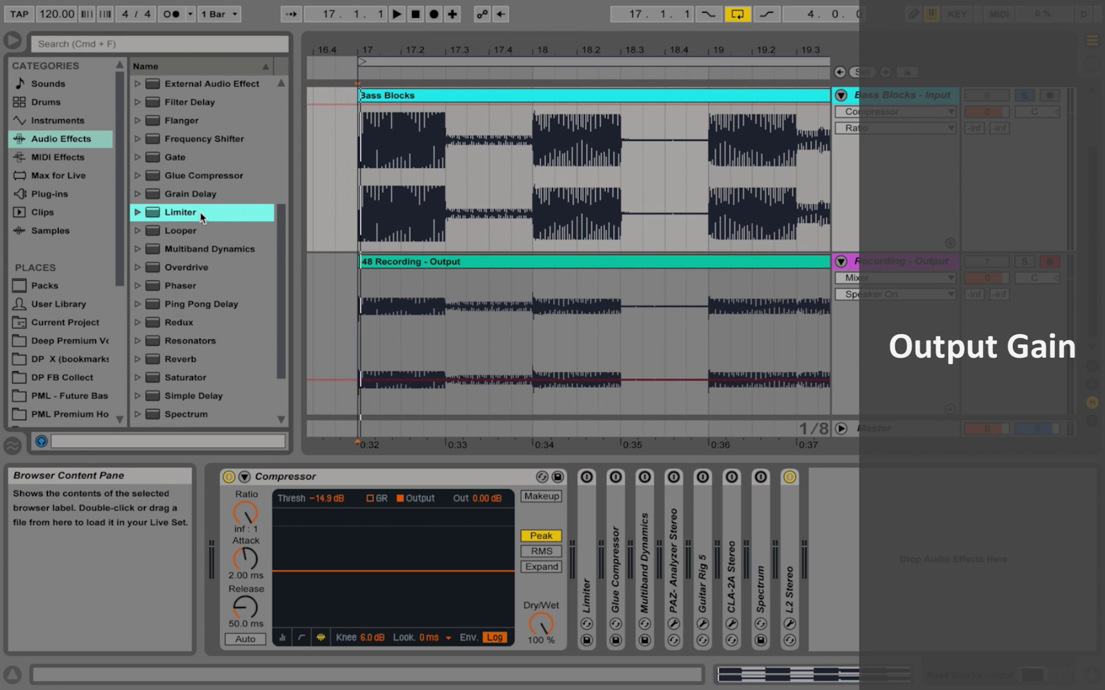
scroll(227, 314, down, 2)
mouse_move(170, 377)
mouse_down()
mouse_move(542, 452)
mouse_move(587, 476)
mouse_move(575, 506)
mouse_up()
key(super+alt+b)
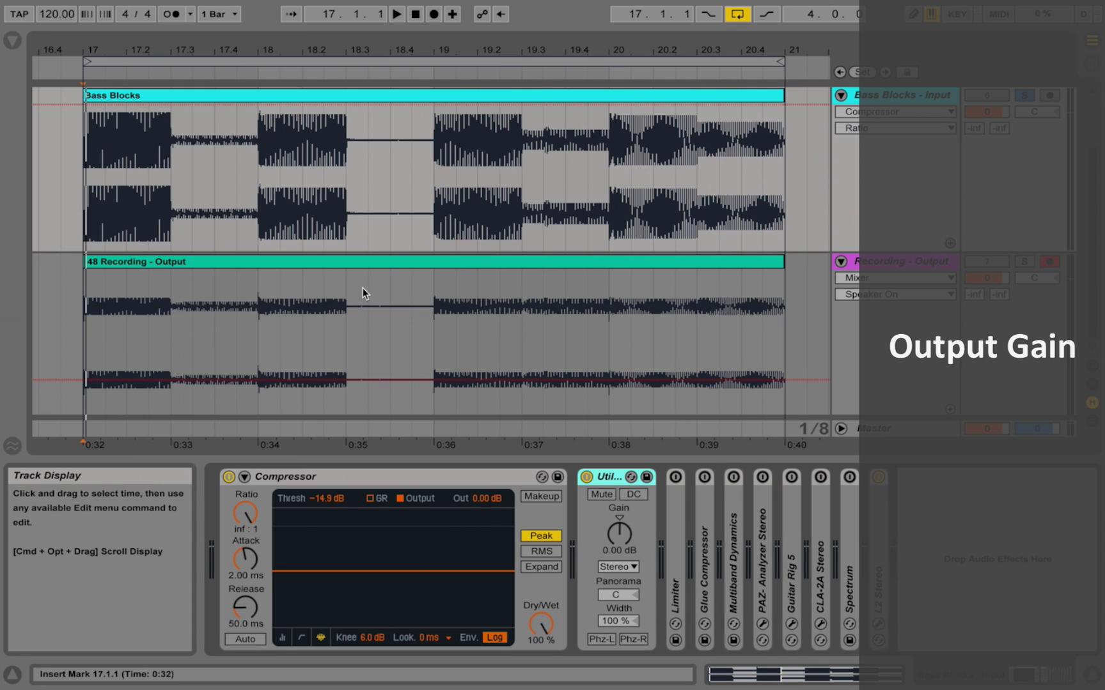
Raise the Utility's gain to 6.67 dB while recording the boosted signal onto the Recording - Output track.
drag(630, 532, 622, 536)
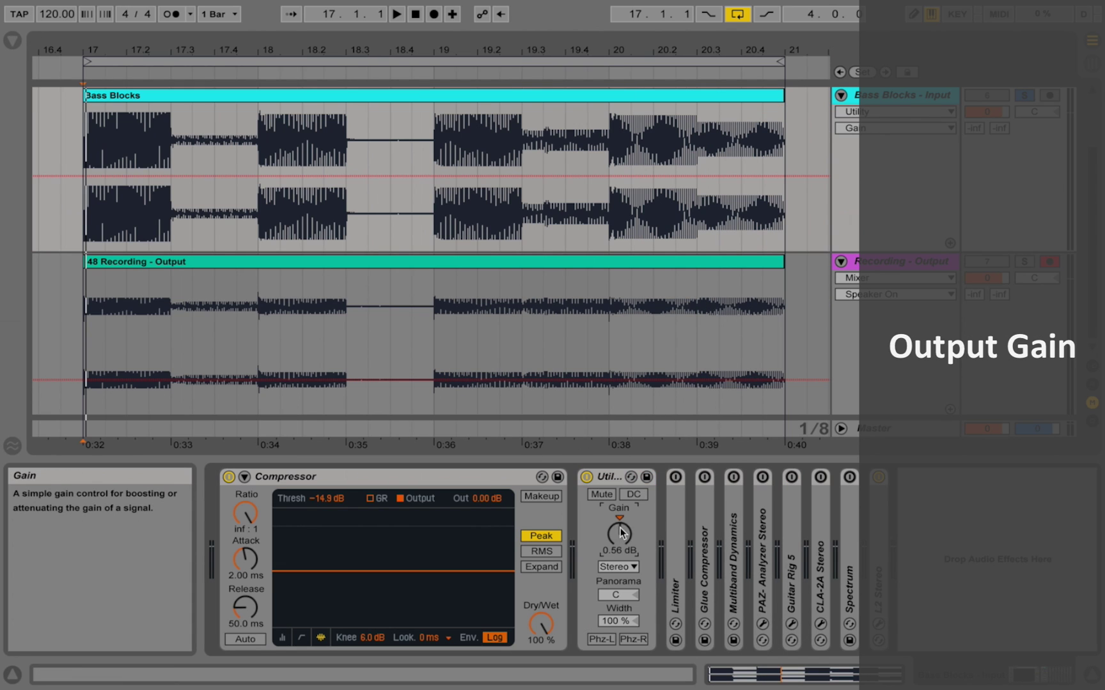
key(Delete)
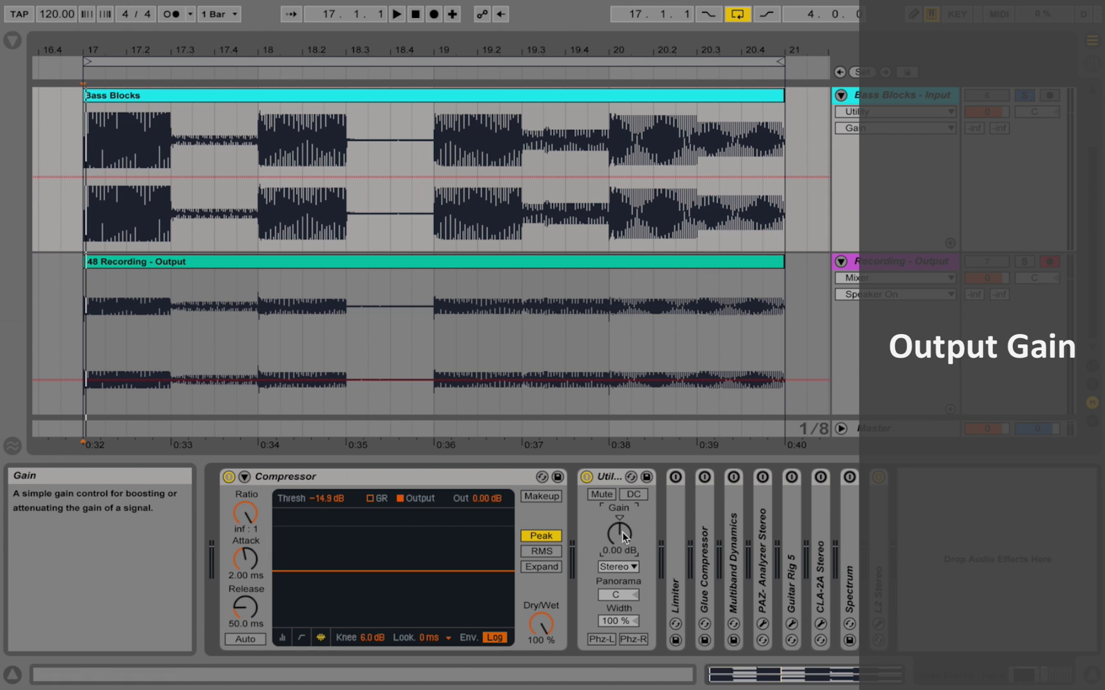
click(433, 14)
mouse_move(627, 533)
mouse_down()
mouse_move(627, 504)
mouse_move(627, 515)
mouse_up()
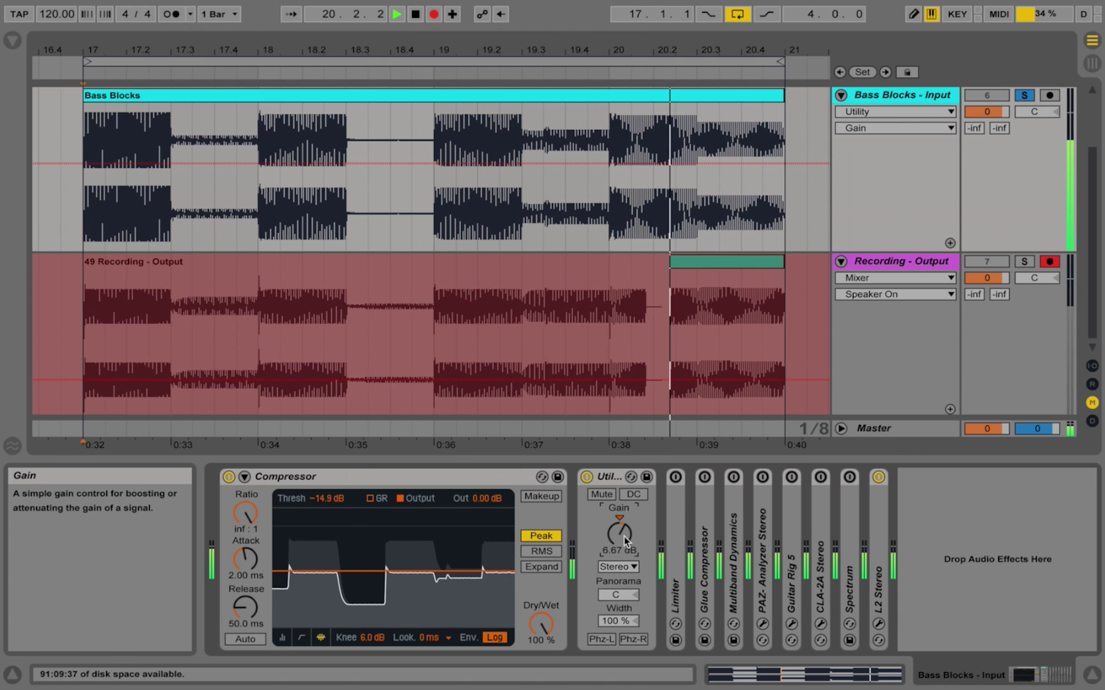
key(space)
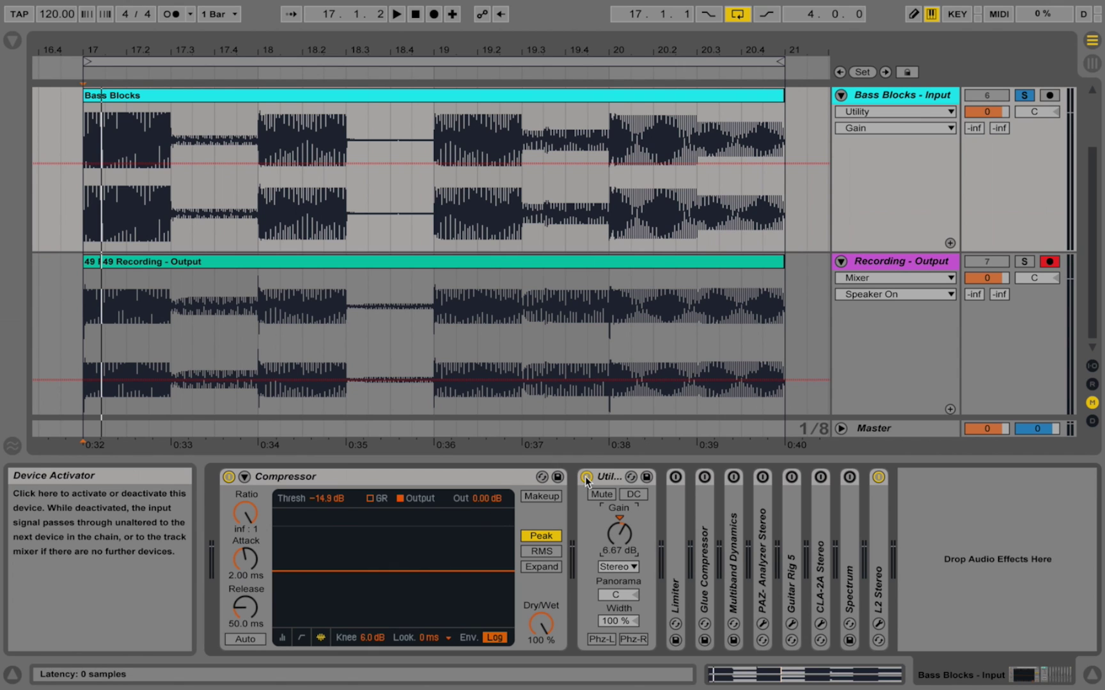
Deactivate the Utility and record the loop with the Compressor's output gain set to 7.00 dB instead.
click(478, 499)
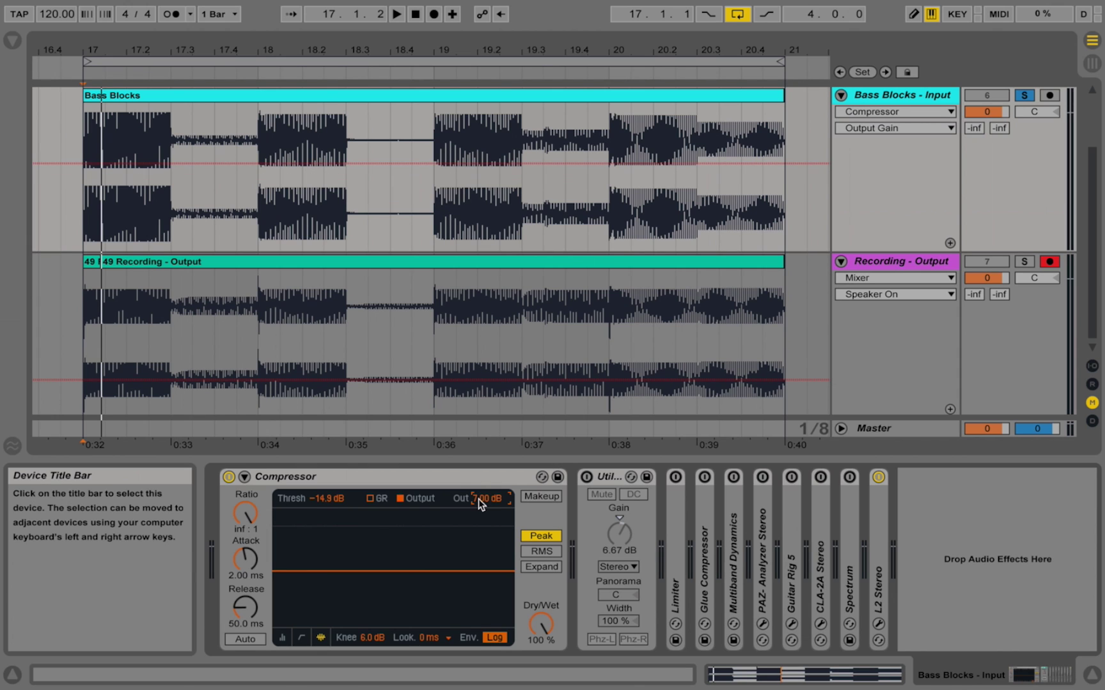
click(434, 14)
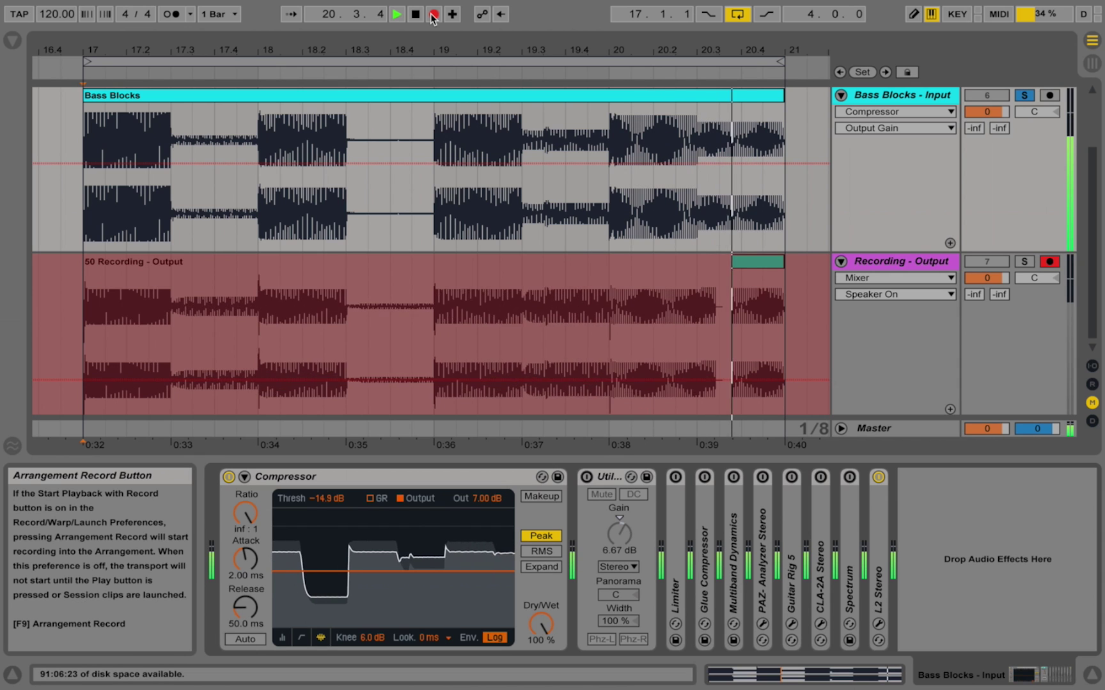
key(space)
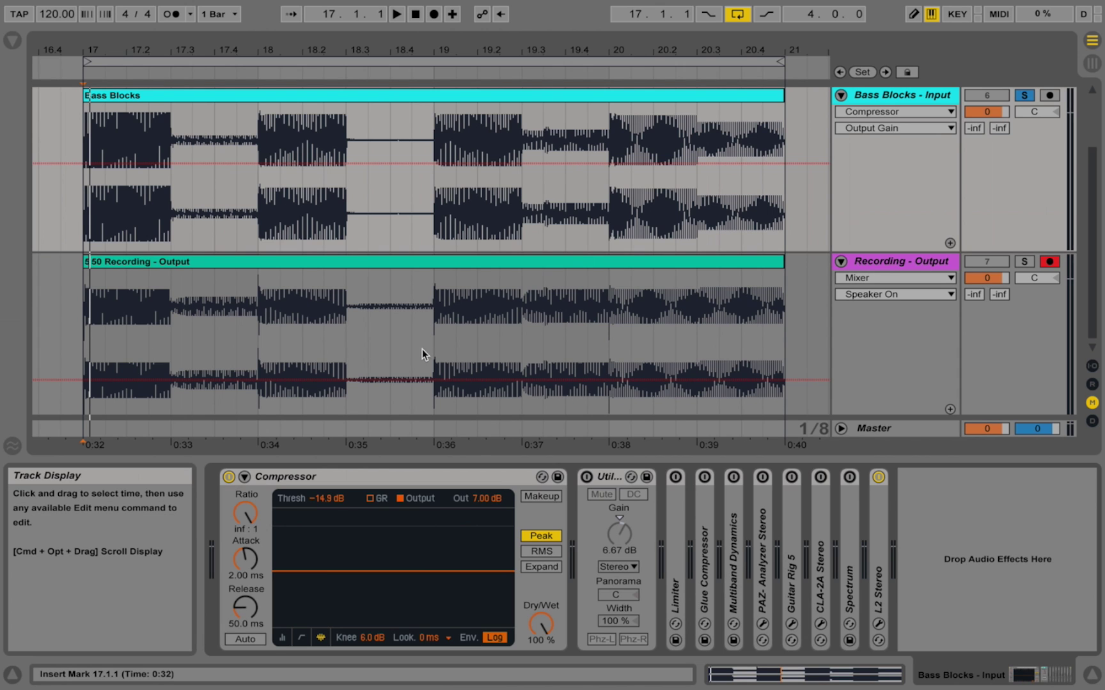
Play the Bass Blocks loop to compare the Compressor's input and output levels with the added output gain.
scroll(423, 349, down, 1)
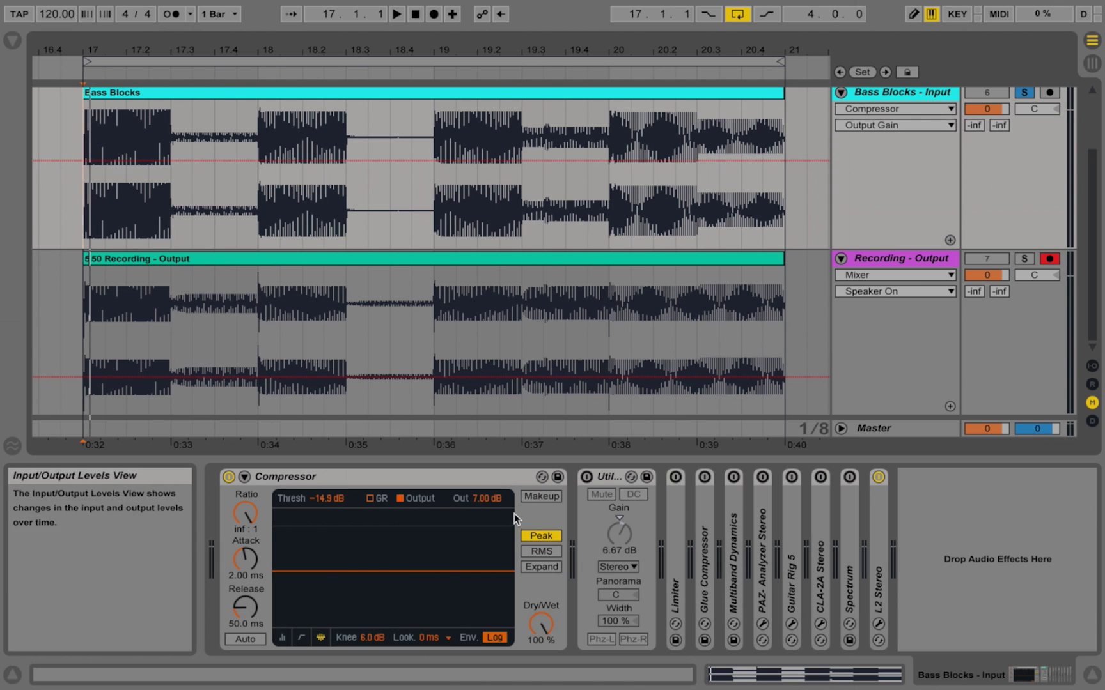
key(space)
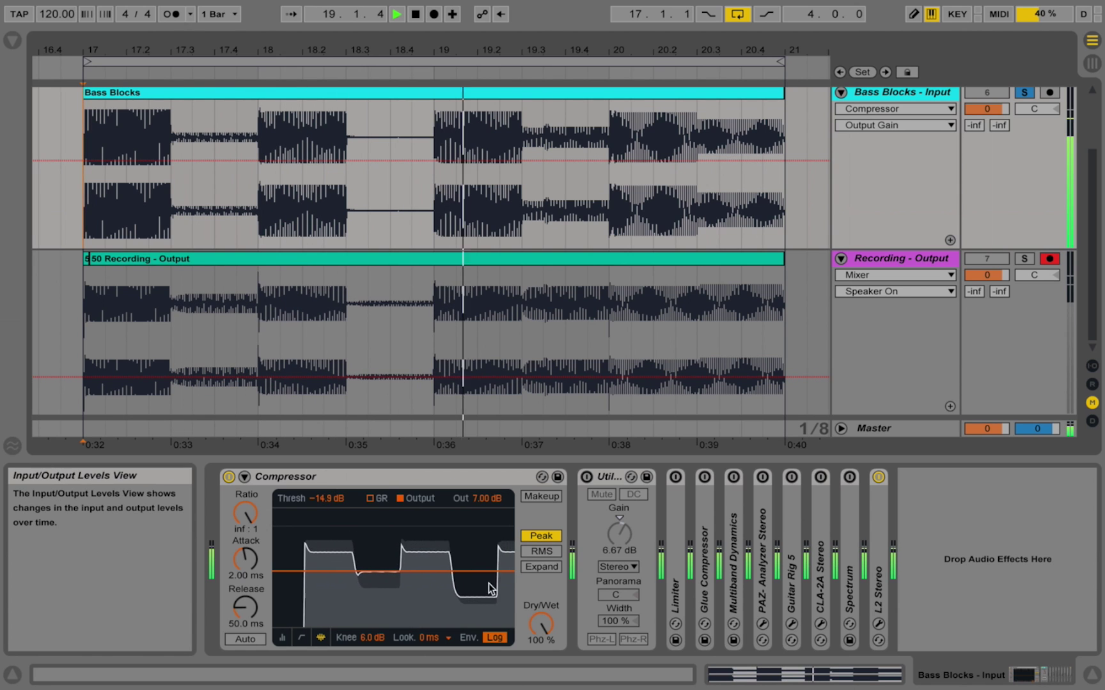
key(space)
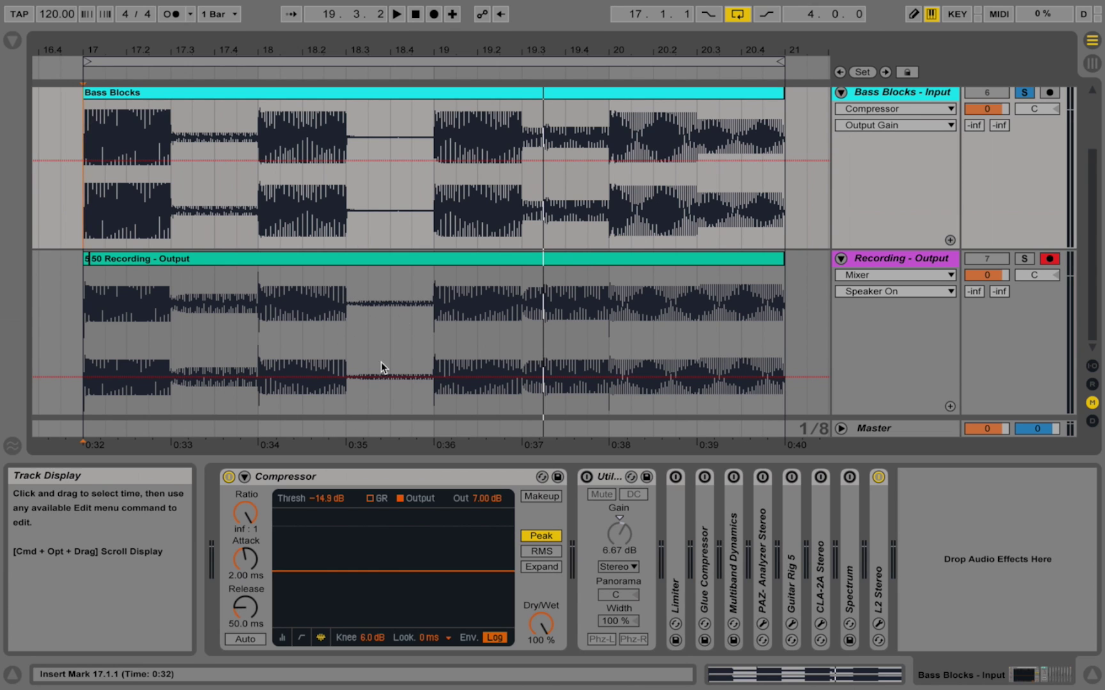
Lower the Compressor's threshold to -23.2 dB during playback and start recording the result onto the Recording - Output track.
key(space)
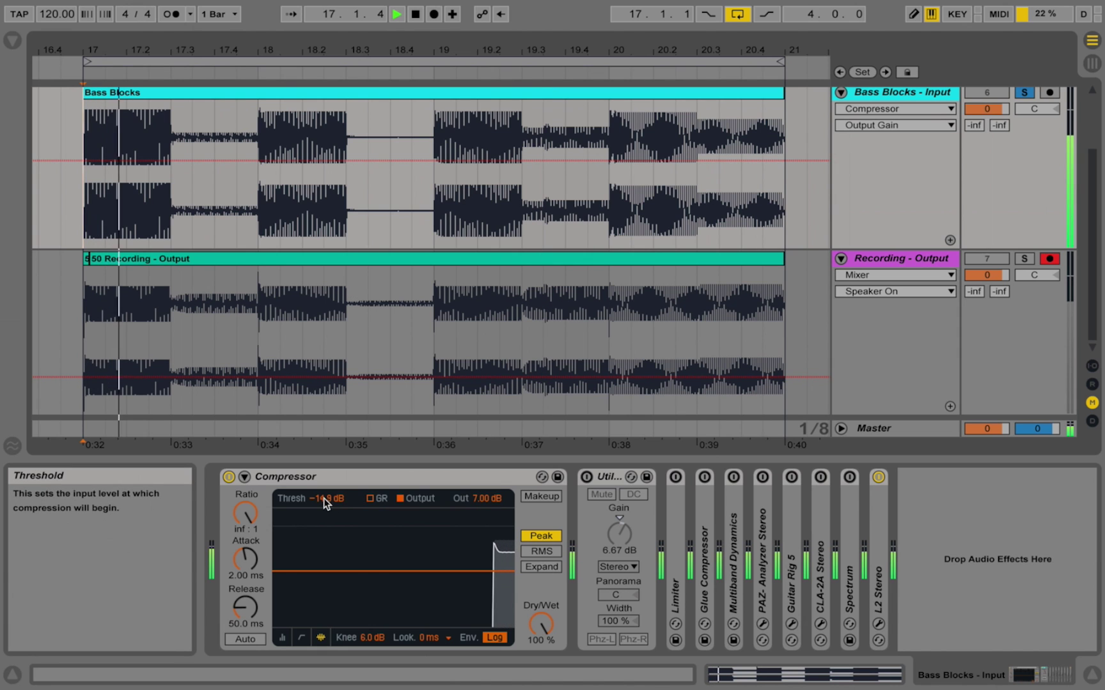
drag(324, 498, 324, 523)
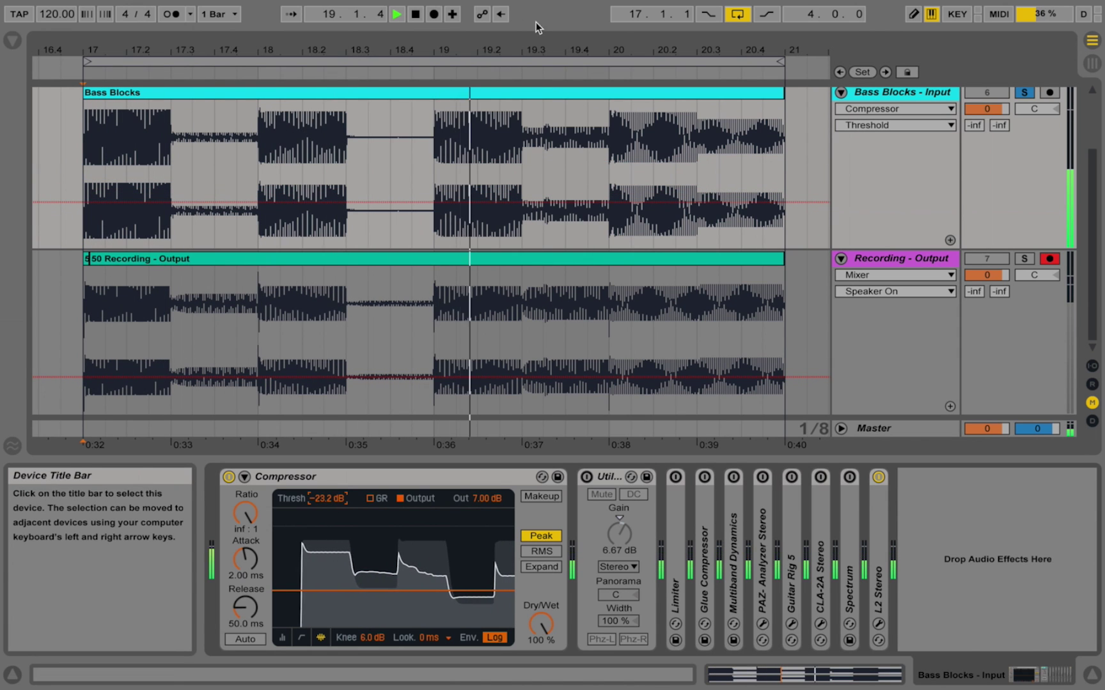
click(452, 14)
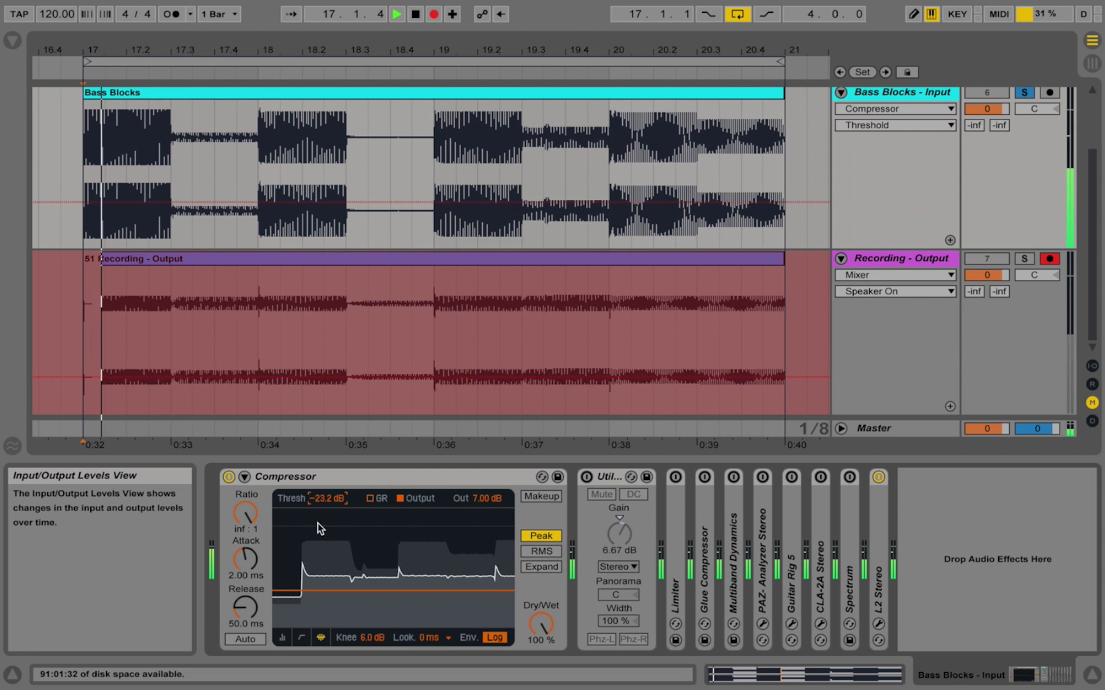
Lower the Compressor's threshold to -35.0 dB and compensate with 25.3 dB of output gain while recording the loop.
mouse_move(323, 498)
mouse_down()
mouse_move(323, 524)
mouse_move(335, 503)
mouse_up()
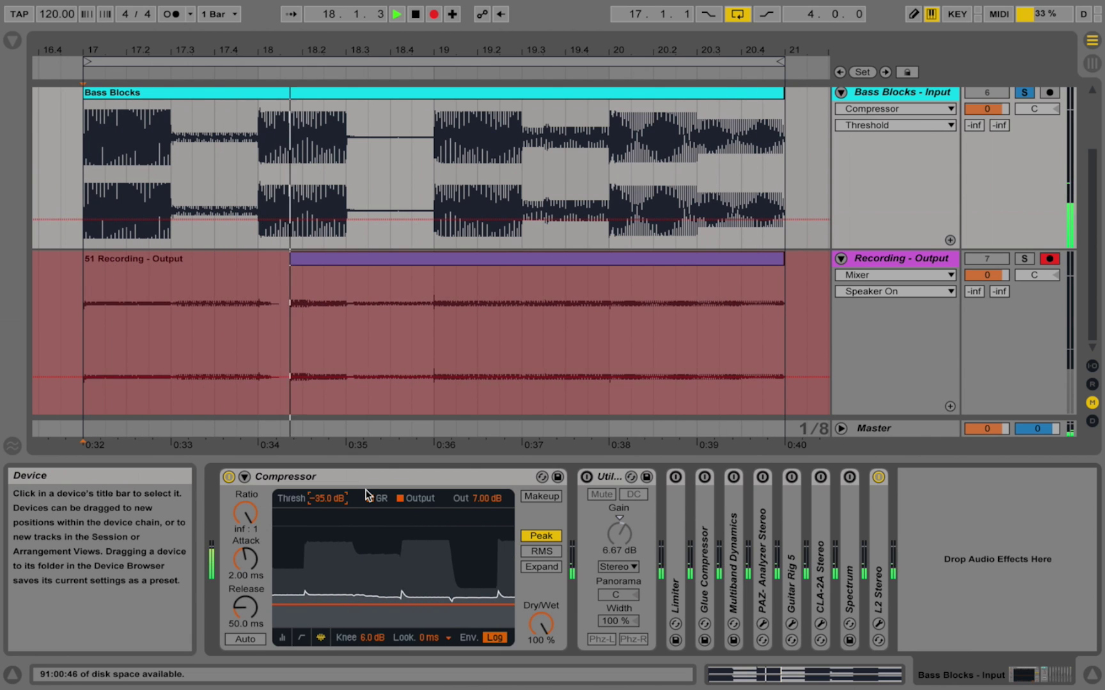
click(489, 499)
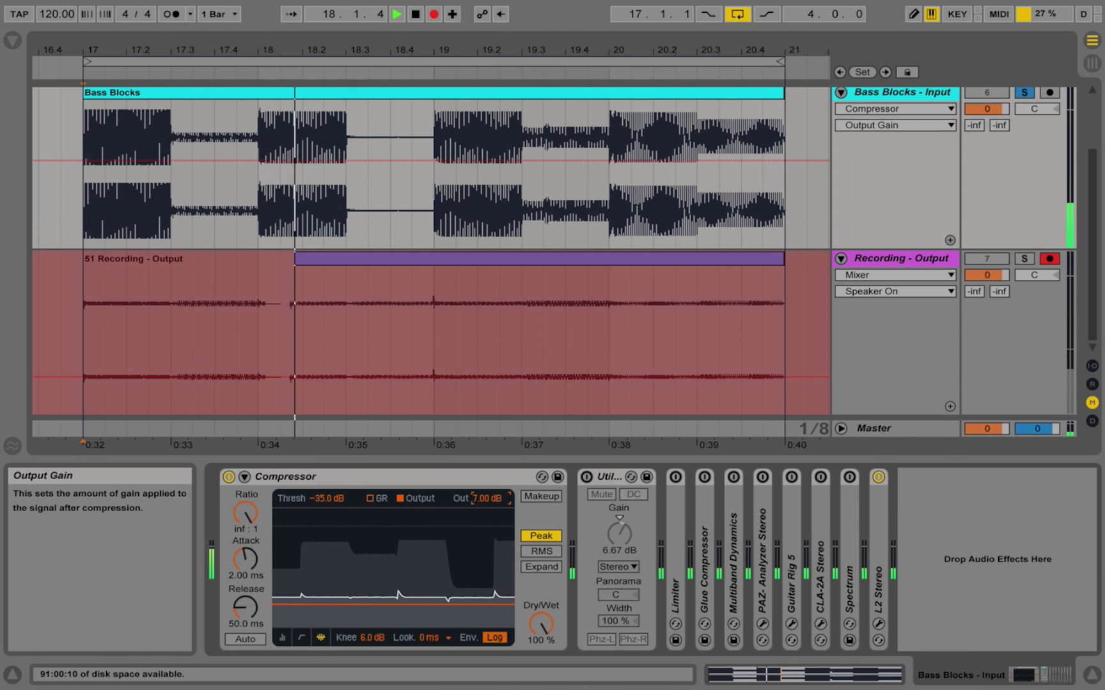
drag(488, 499, 488, 463)
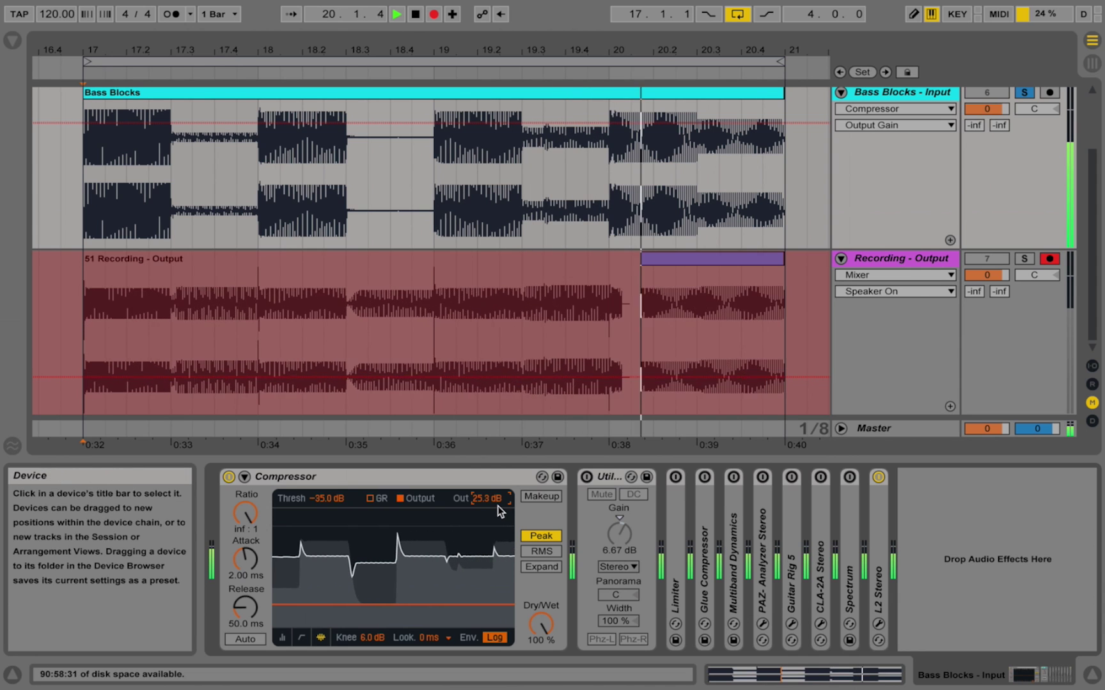
key(space)
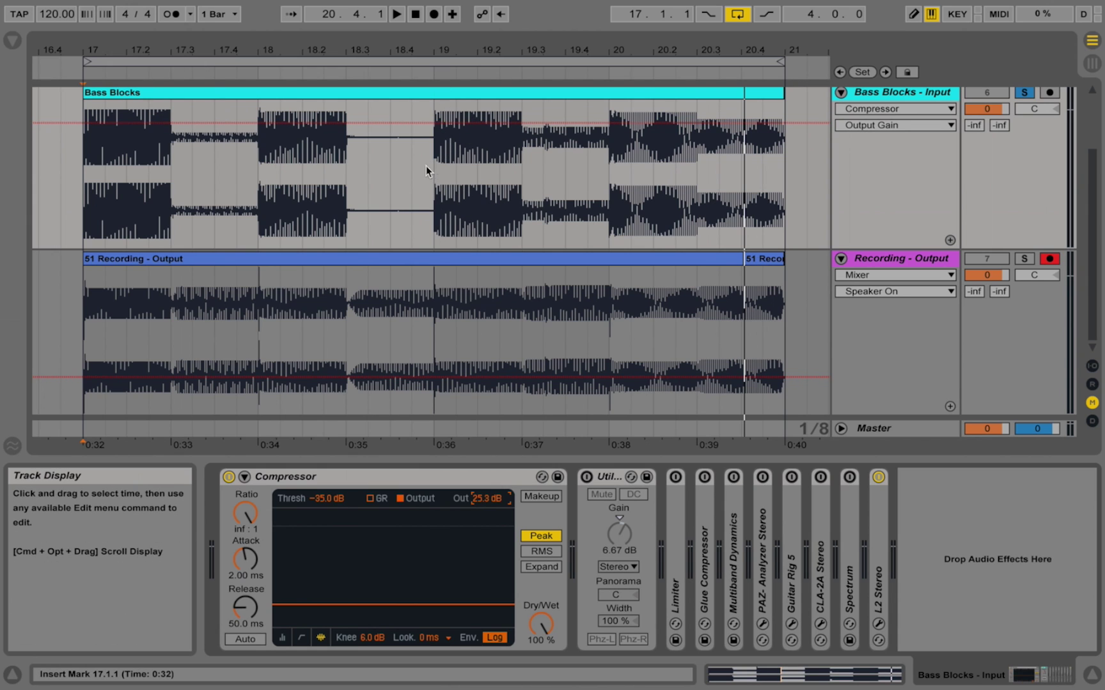
Examine the transient at bar 19 in the input and output waveforms, marking about 8 ms of the recorded peak.
drag(439, 64, 467, 276)
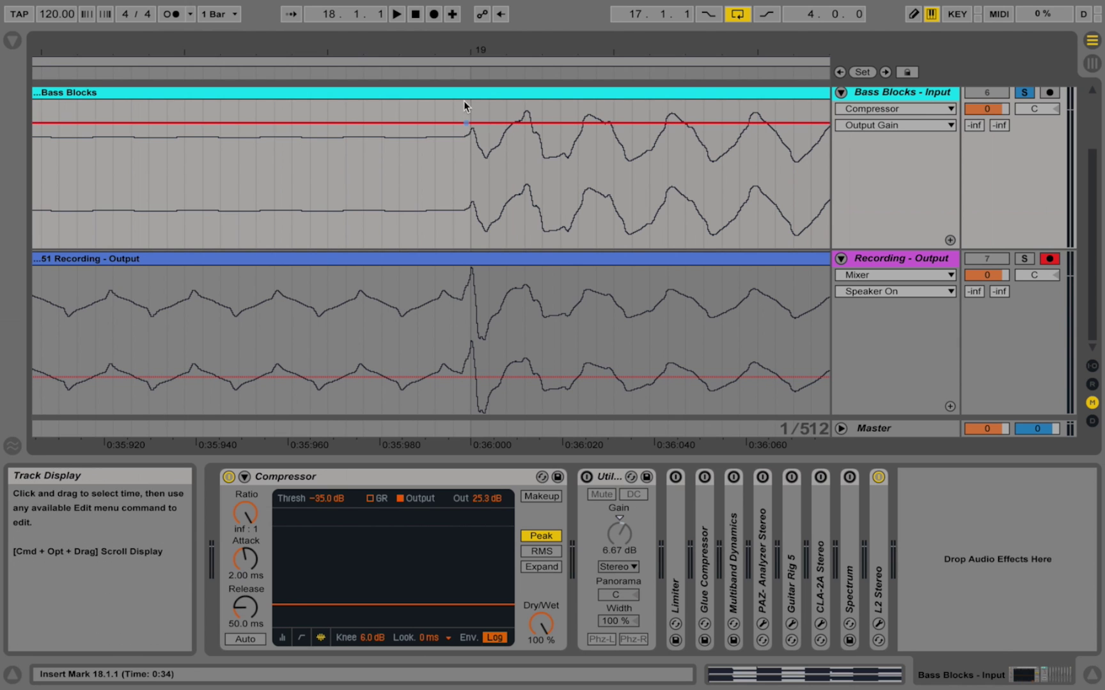
drag(468, 50, 468, 41)
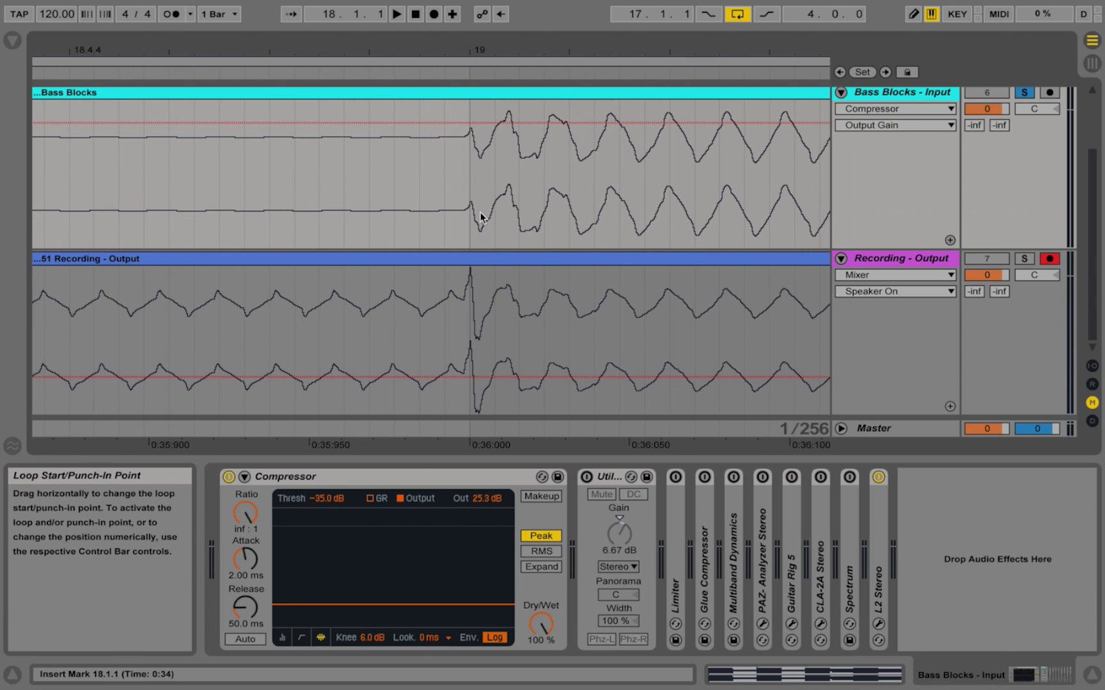
click(469, 310)
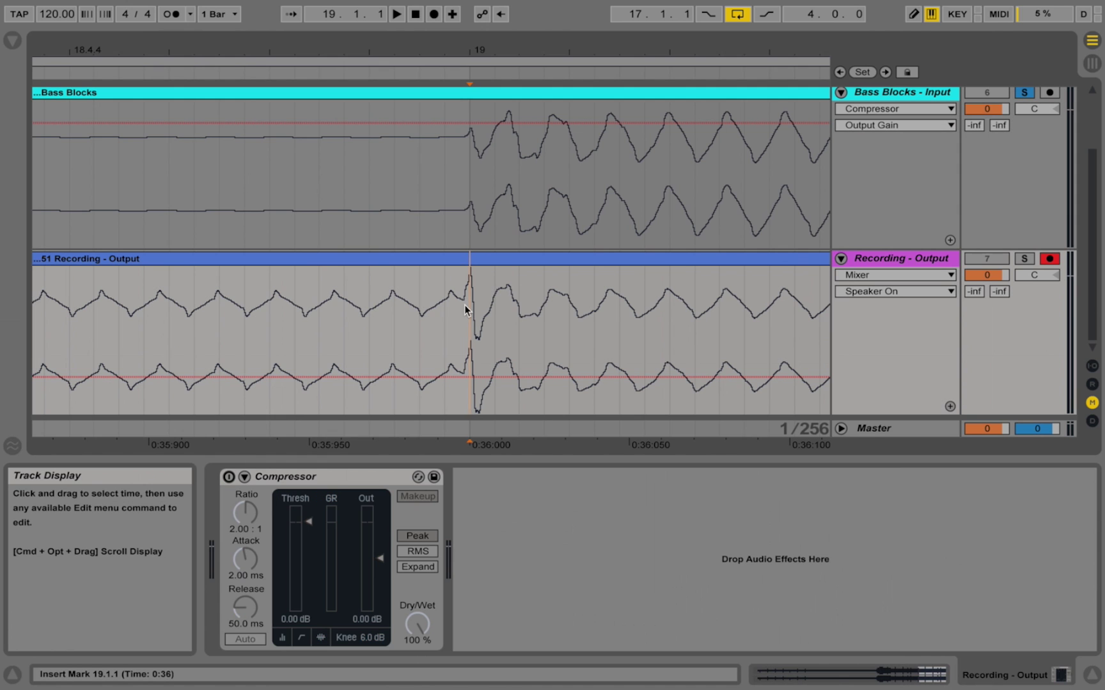
mouse_move(462, 301)
mouse_down()
mouse_move(542, 299)
mouse_move(474, 291)
mouse_up()
key(Up)
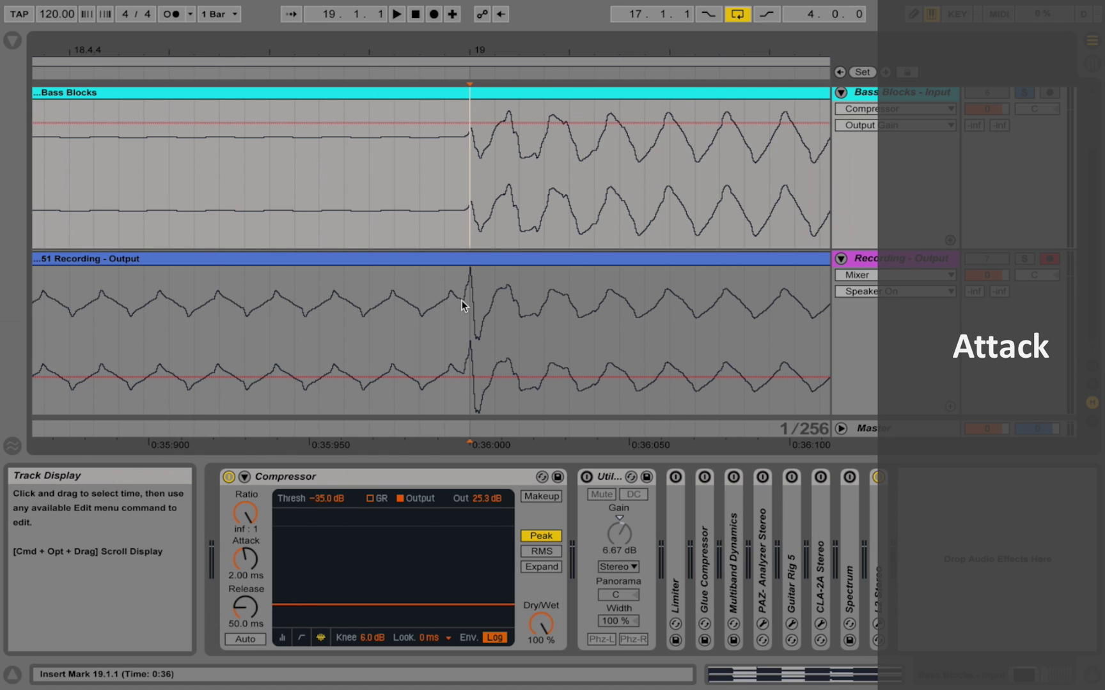
drag(481, 308, 494, 308)
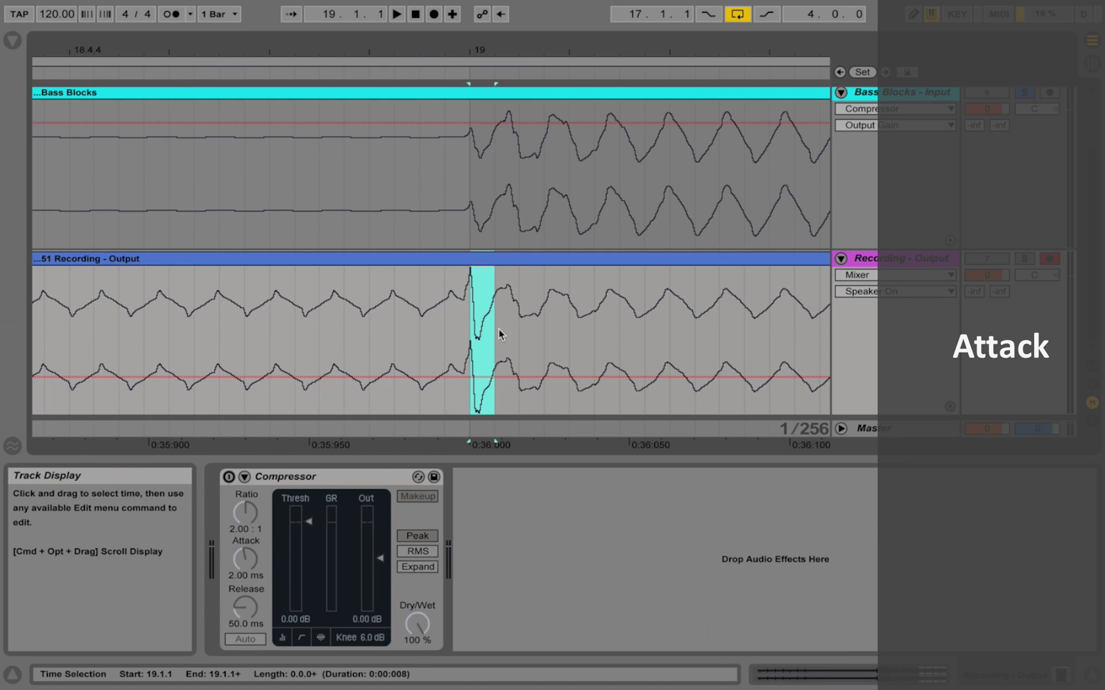
click(471, 180)
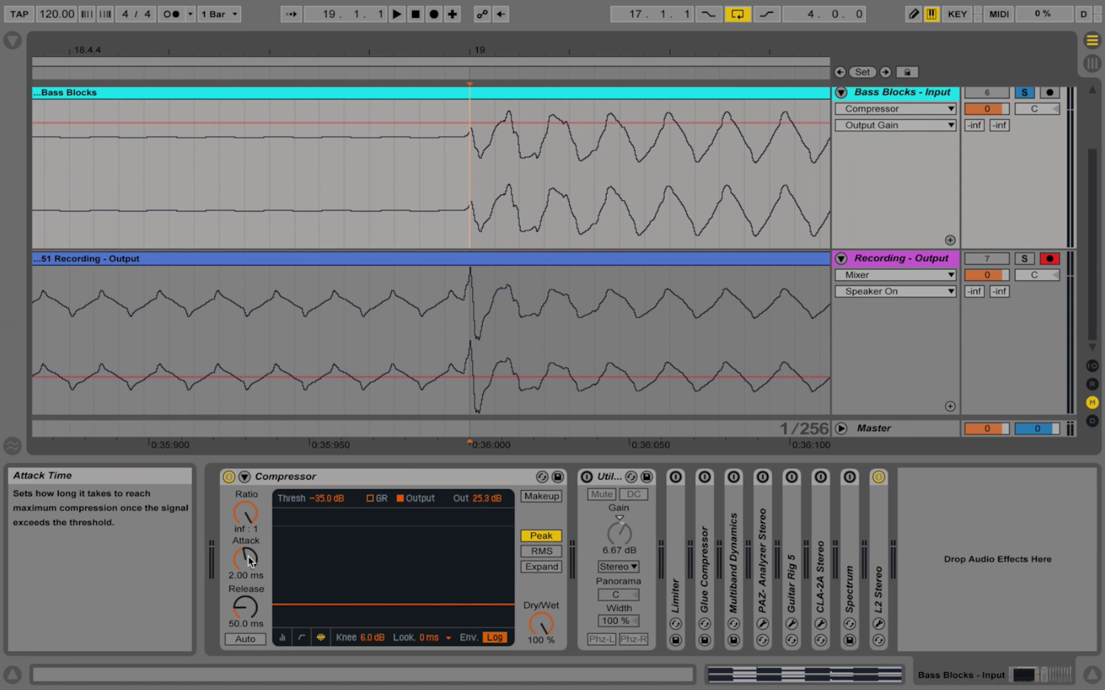
Shorten the Compressor's attack to 0.01 ms and record the whole loop onto the Recording - Output track.
drag(247, 556, 248, 604)
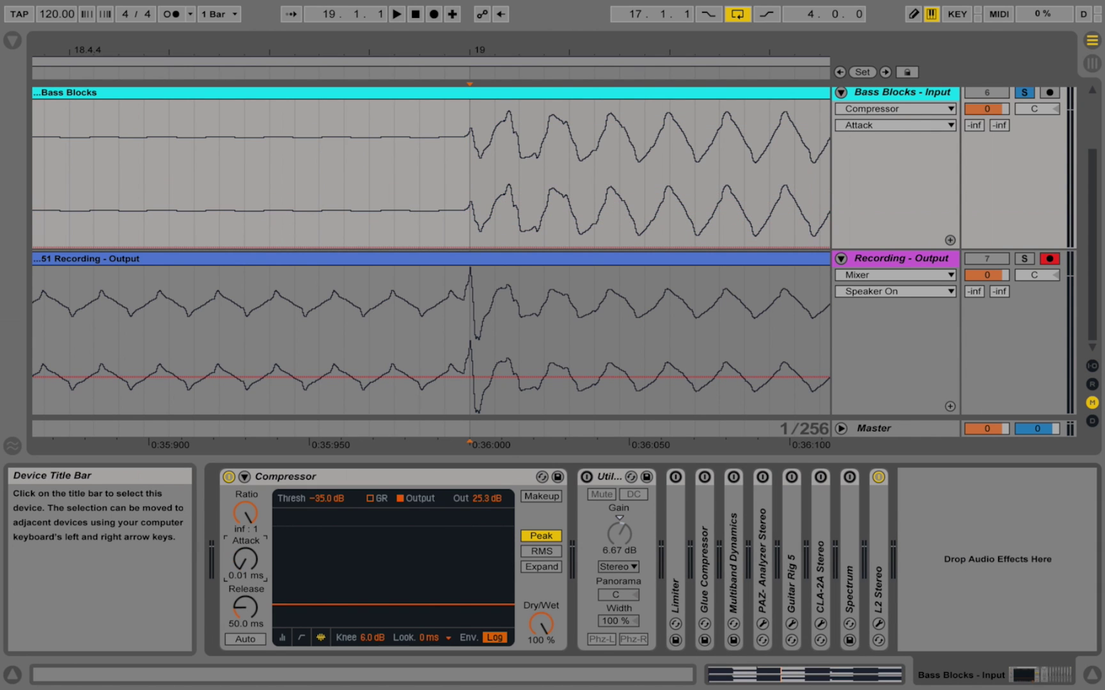
click(480, 336)
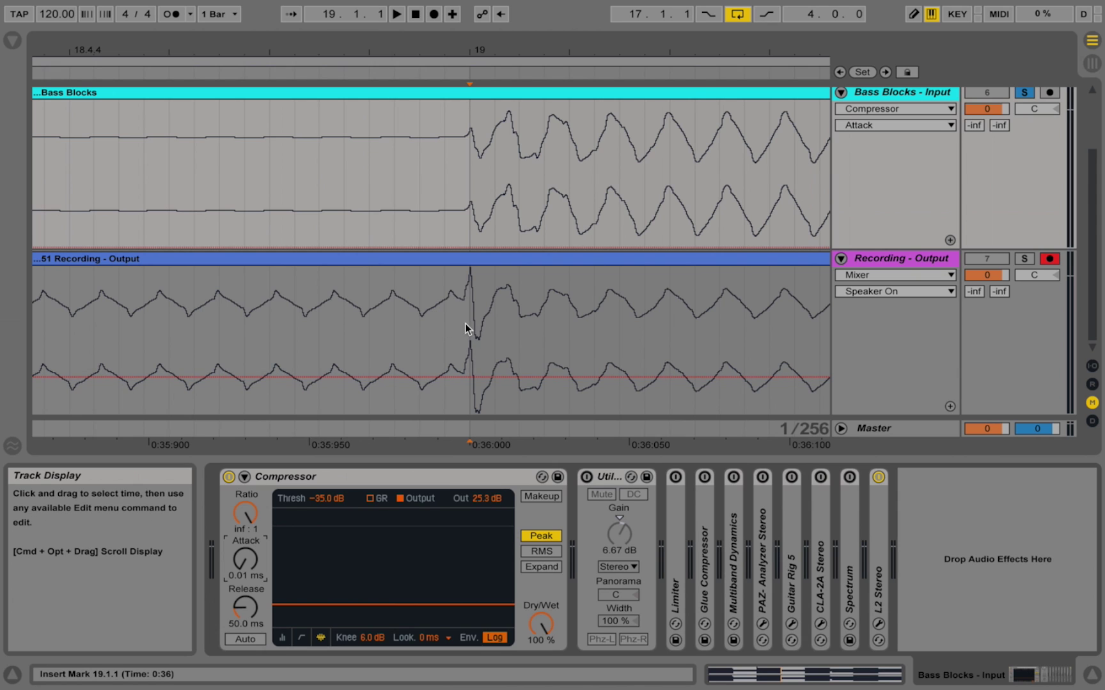
drag(475, 58, 441, 60)
click(434, 14)
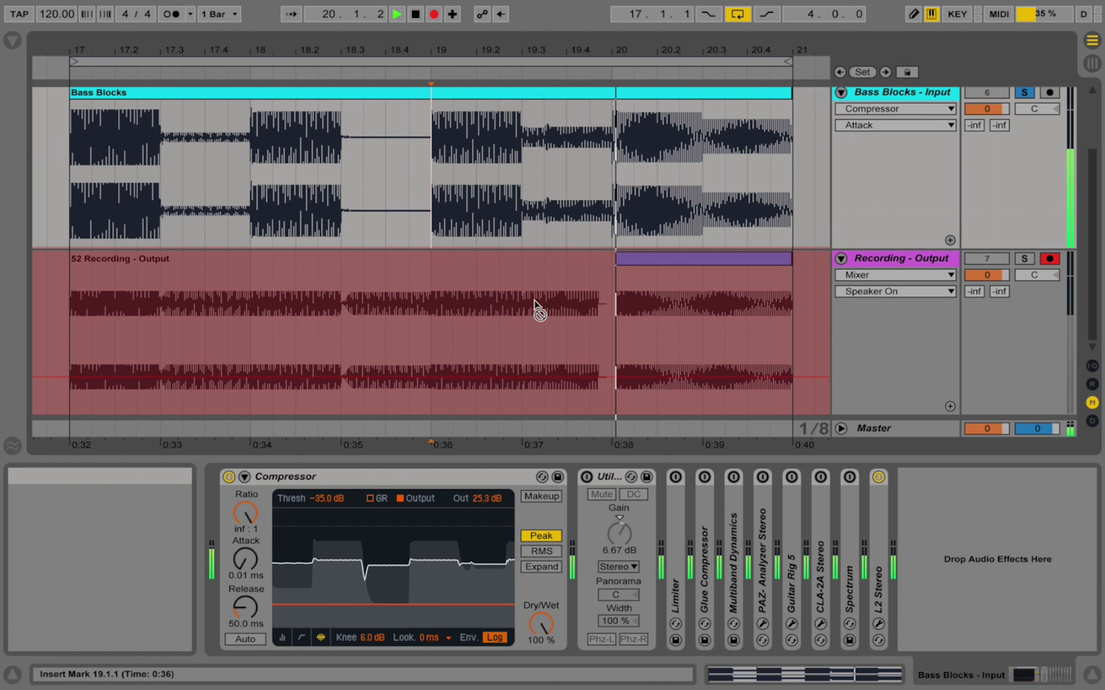
key(space)
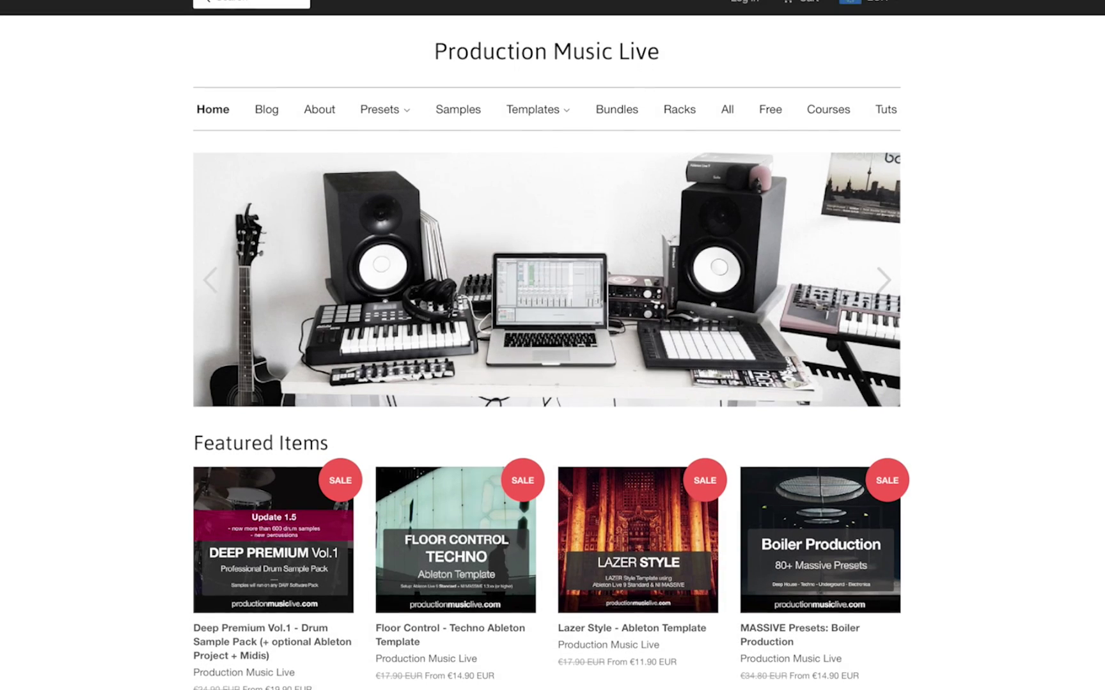
scroll(547, 345, down, 4)
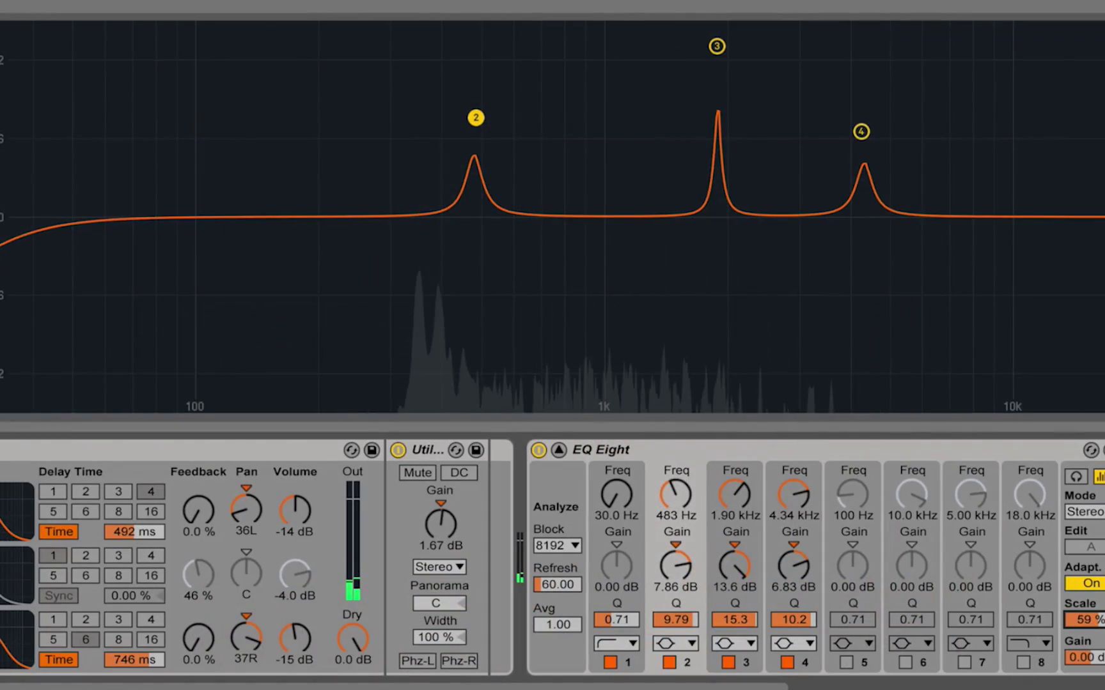
drag(1083, 619, 1084, 684)
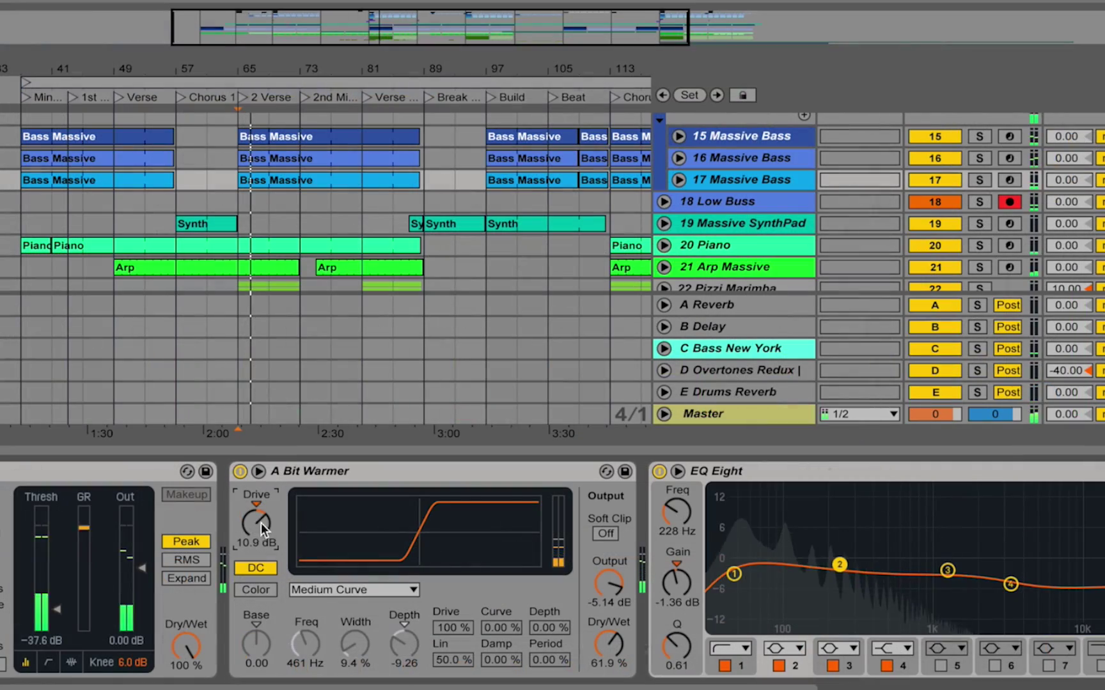
click(354, 590)
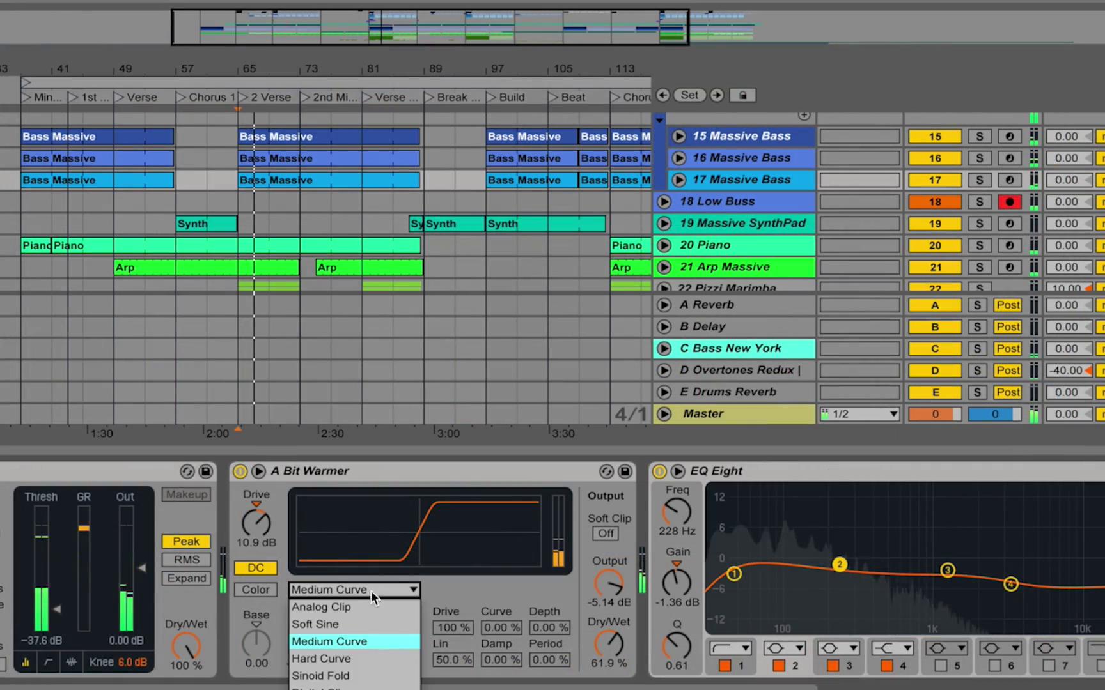
click(385, 679)
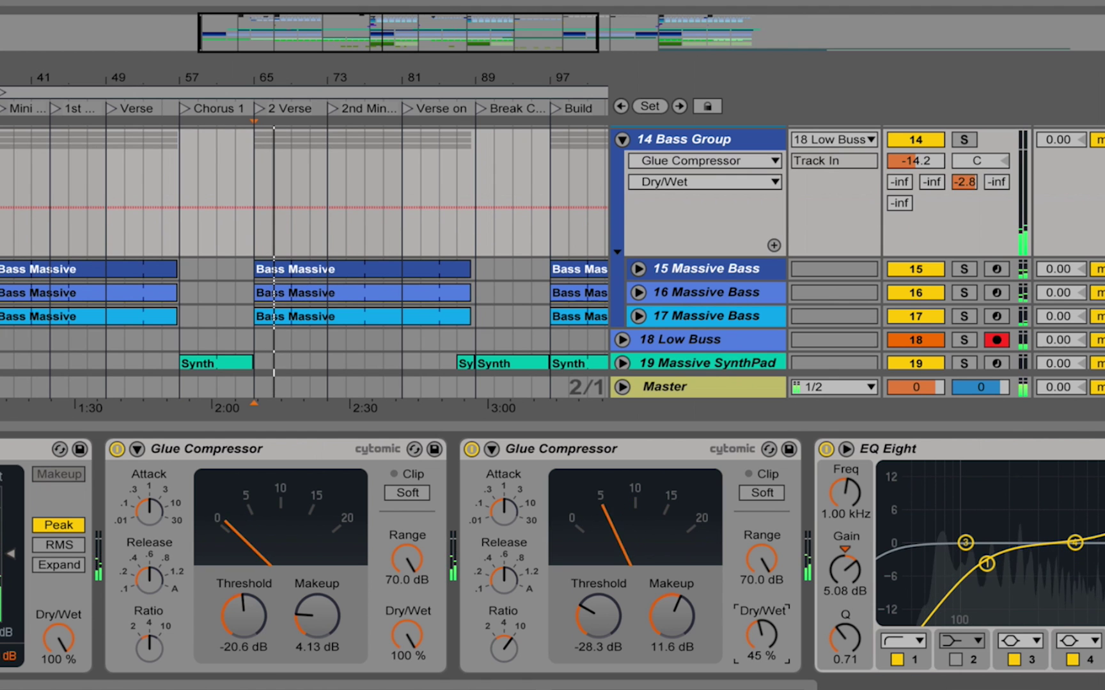
scroll(552, 556, left, 6)
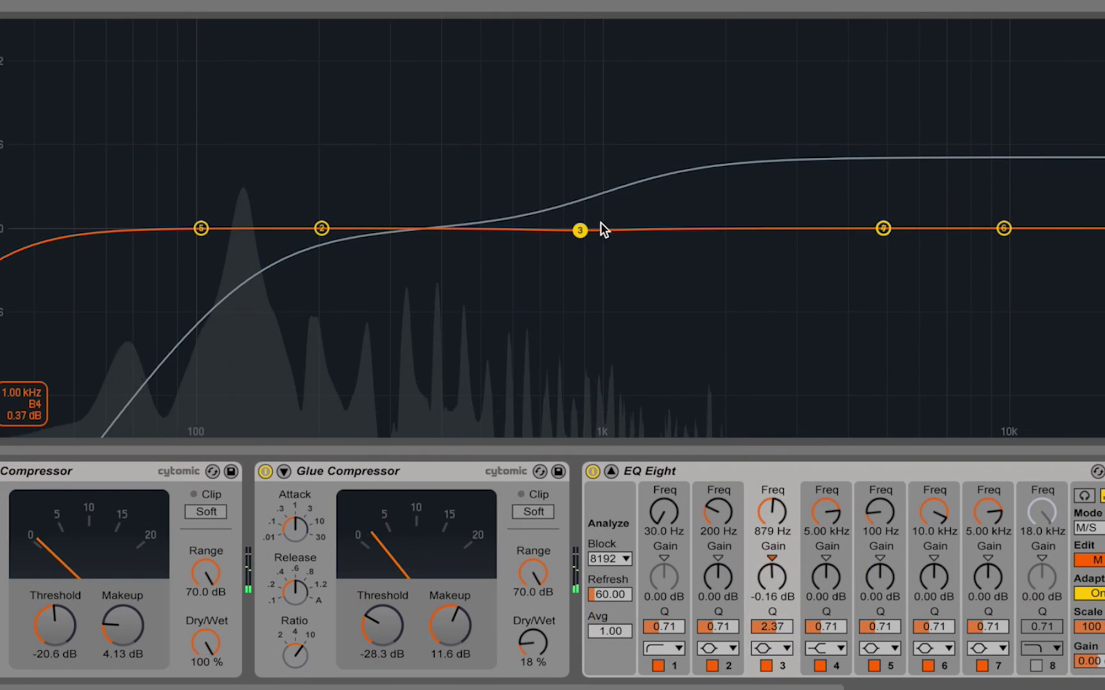
drag(582, 230, 578, 301)
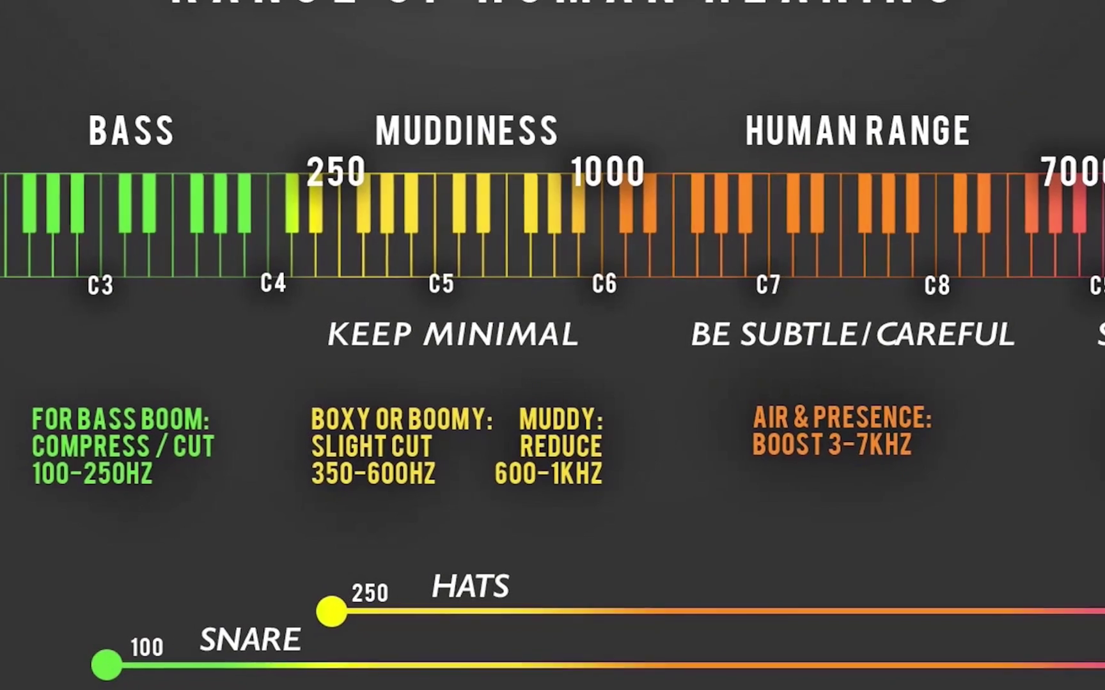